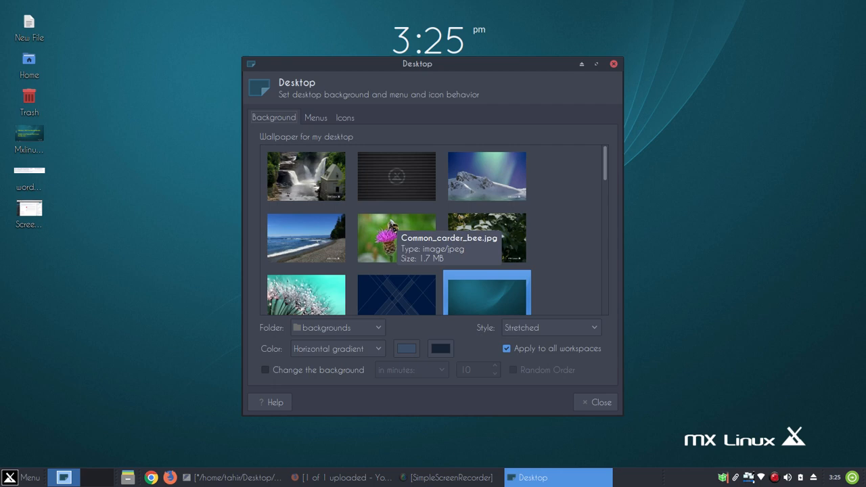
Try the beach, blue X, dark red and city skyline wallpapers
left_click(306, 237)
left_click(379, 288)
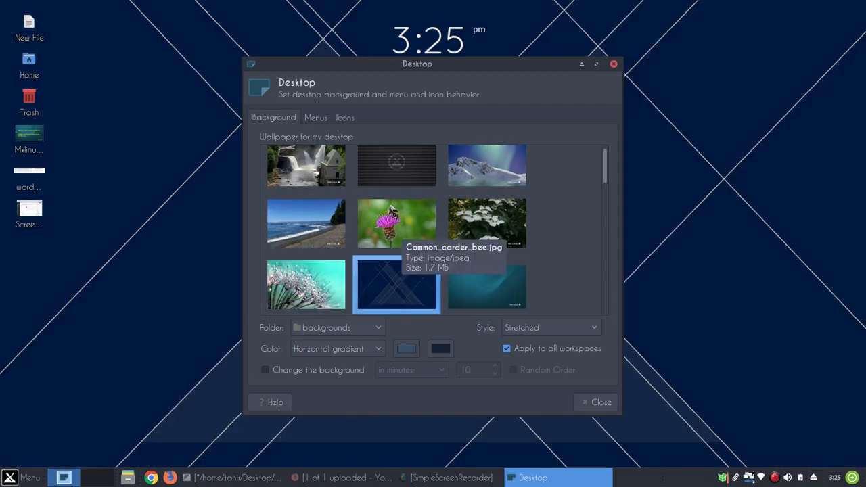
scroll(437, 231, "down", 8)
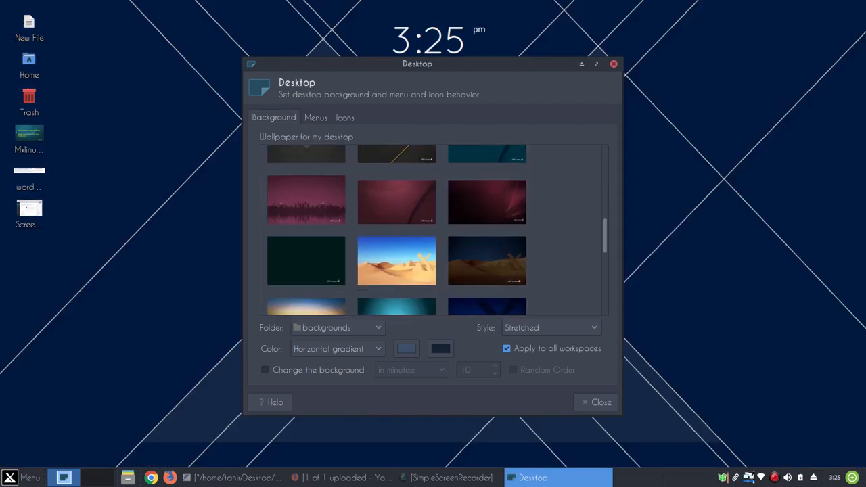
left_click(396, 201)
left_click(306, 201)
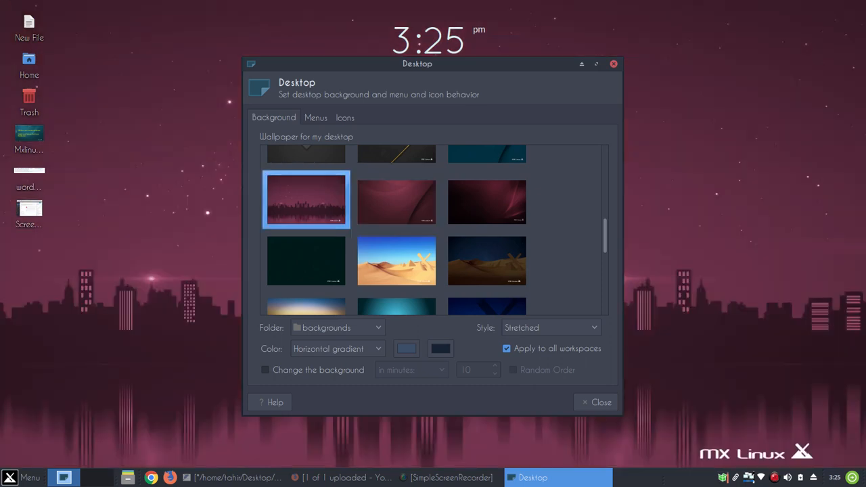
left_click_drag(418, 63, 388, 88)
Try the dark green and night sky wallpapers, then settle on the dark grey diagonal design
left_click(278, 286)
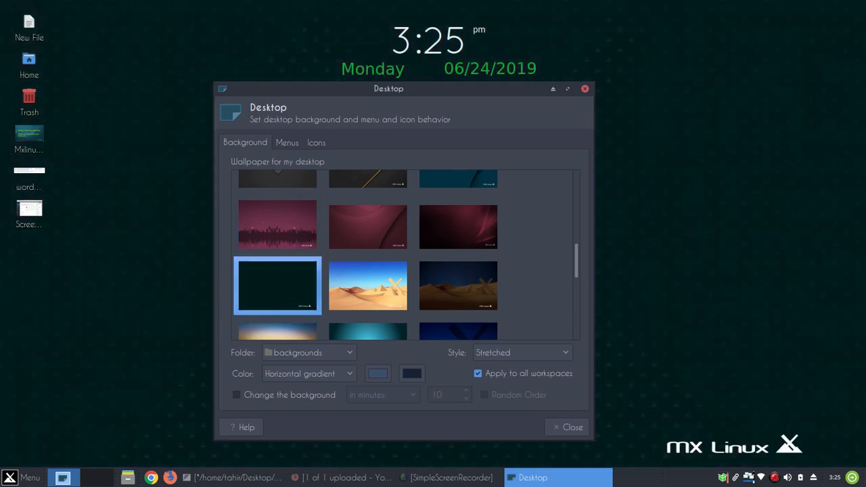
scroll(443, 265, "down", 4)
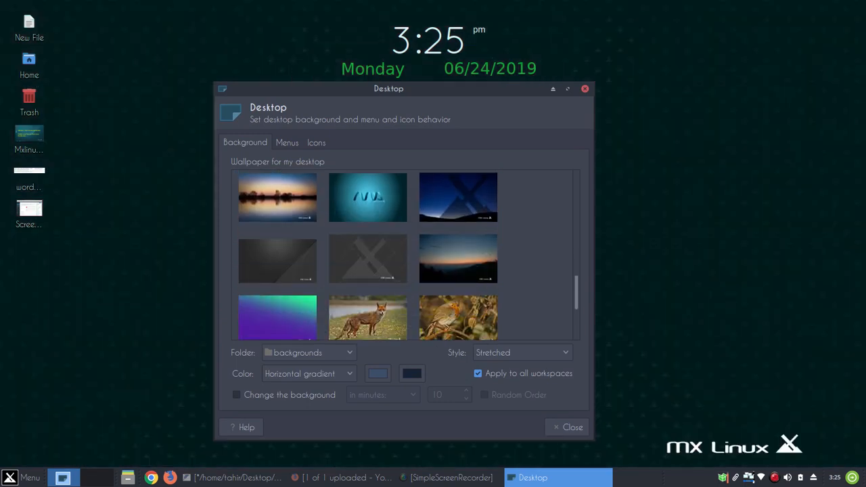
left_click(443, 265)
scroll(361, 263, "down", 3)
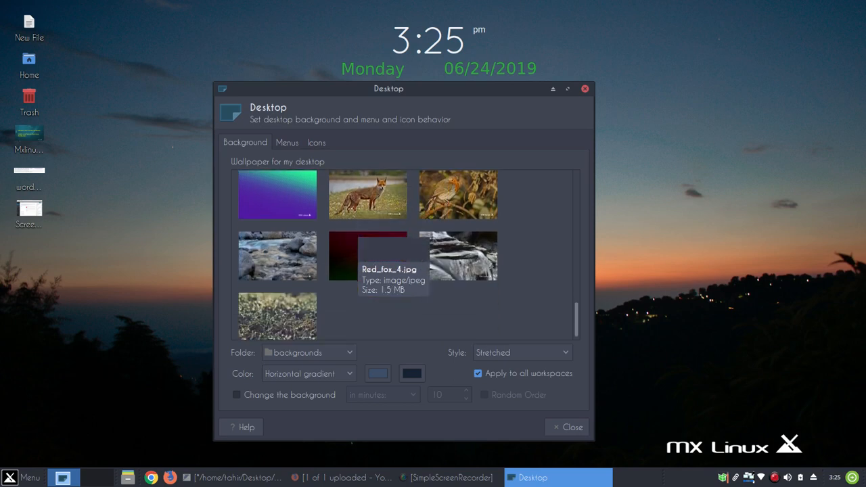
scroll(361, 263, "up", 3)
left_click(277, 249)
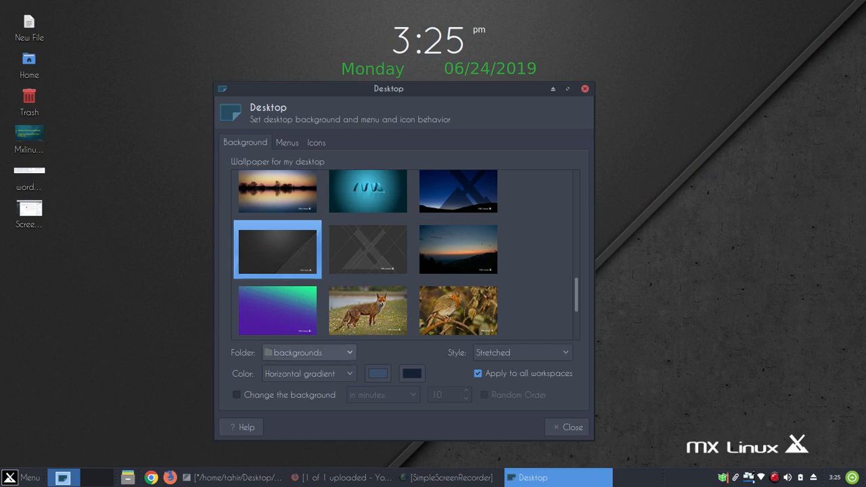
left_click(309, 353)
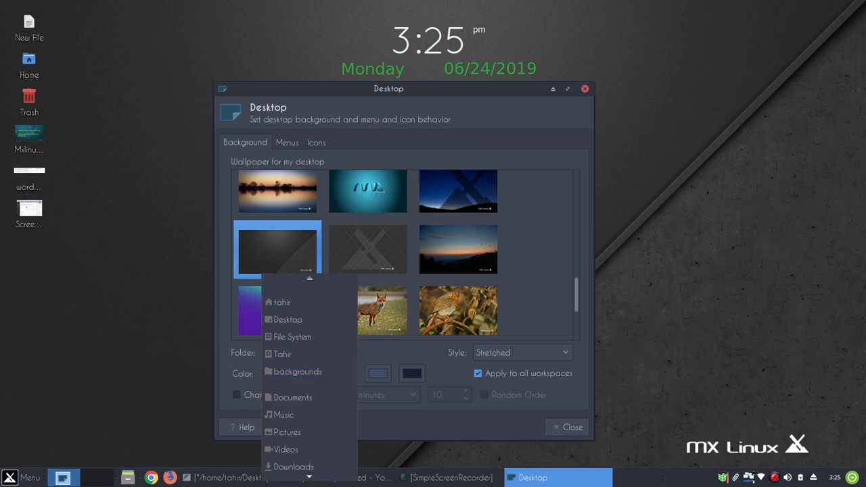
key("Escape")
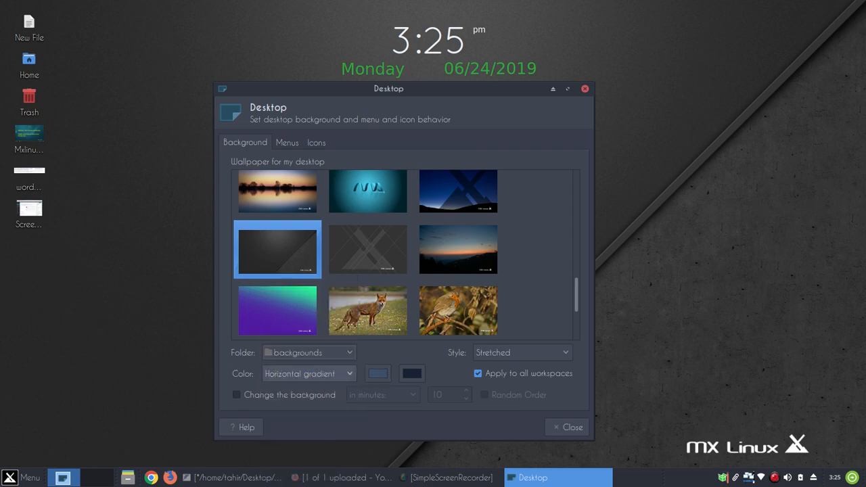
left_click(309, 373)
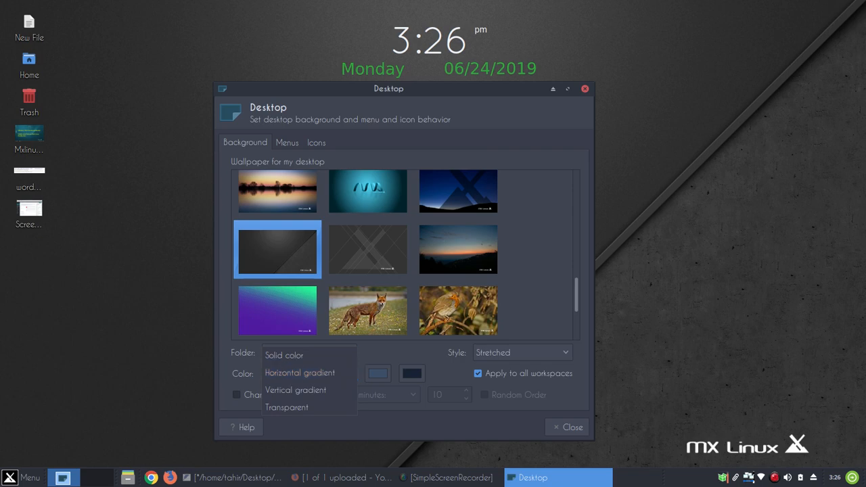
key("Escape")
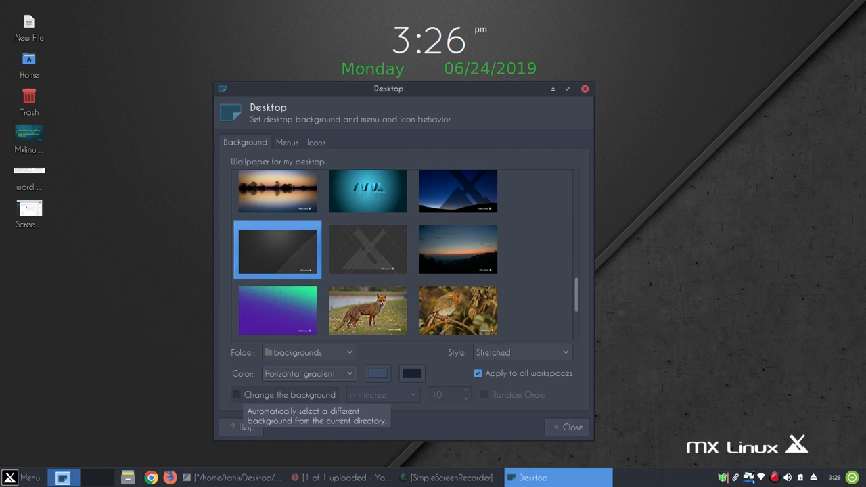
On the Icons page, shrink the desktop icon size, then return it to 30
left_click(287, 143)
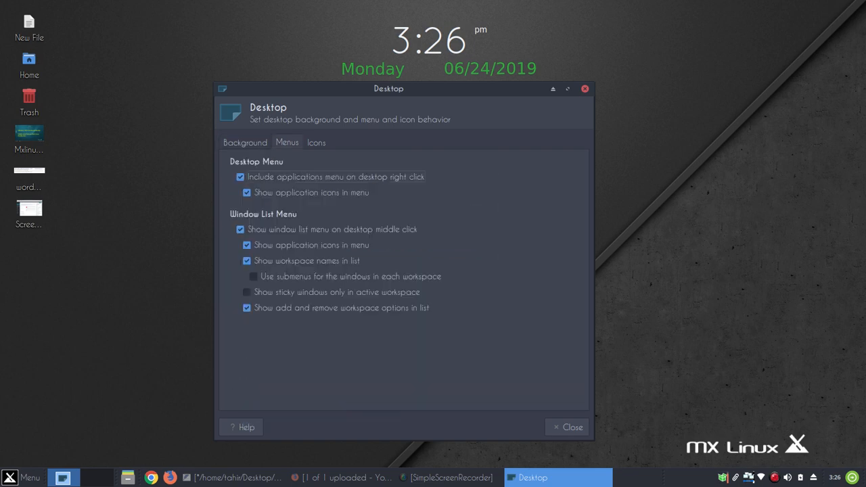
left_click(316, 143)
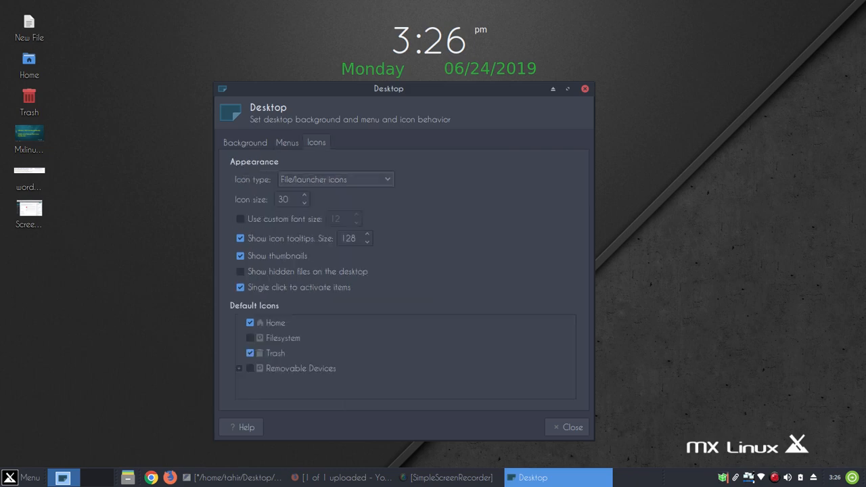
left_click(305, 203)
left_click(305, 203)
left_click(305, 203)
left_click(304, 196)
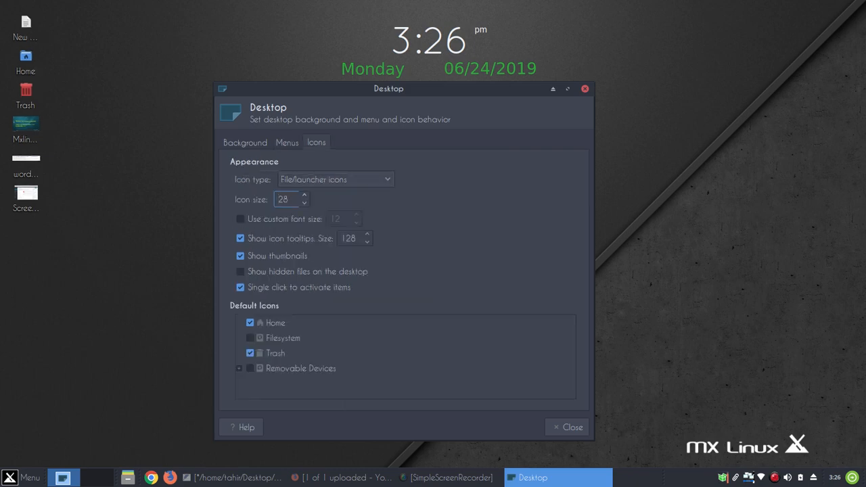
left_click(304, 195)
left_click(304, 196)
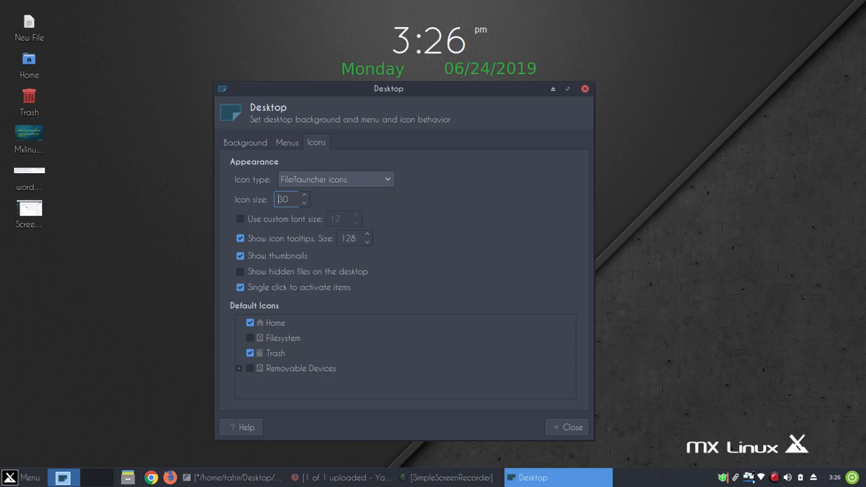
Try minimized application icons and no icons, then return the icon type to File/launcher icons
left_click(335, 179)
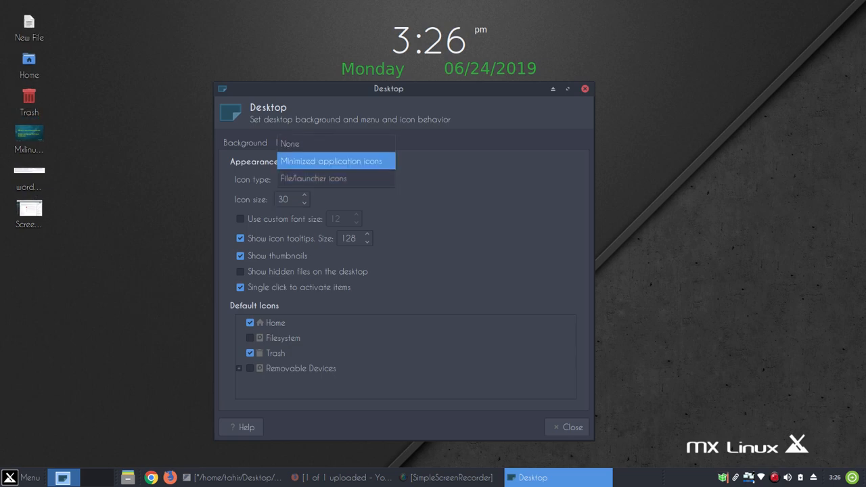
left_click(331, 161)
left_click(335, 180)
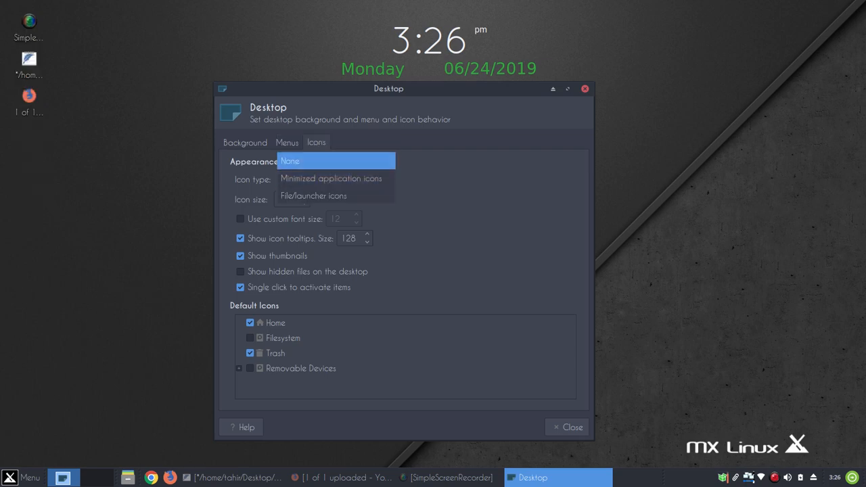
left_click(289, 161)
left_click(335, 179)
left_click(313, 212)
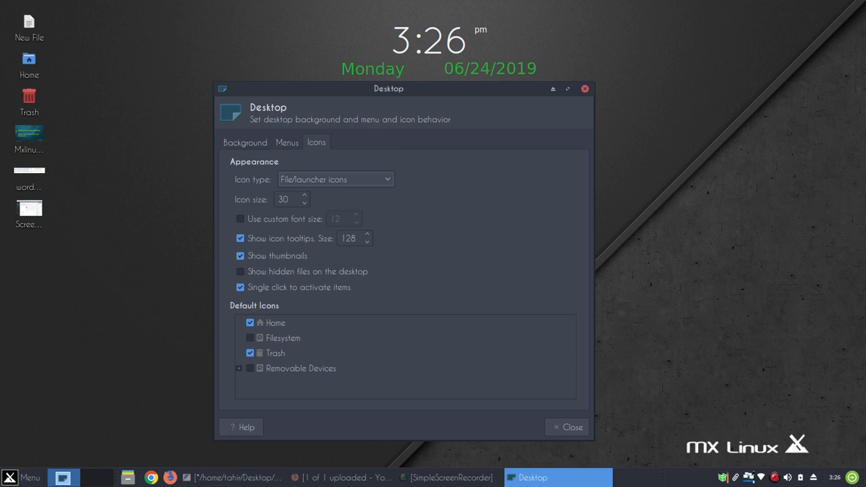
Toggle the default desktop icons, keep only Home and Trash shown, and close Desktop Settings
left_click(251, 323)
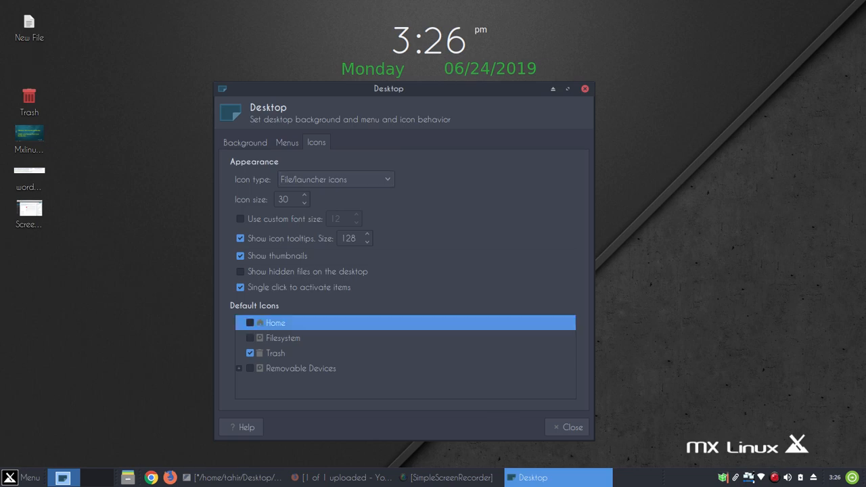
left_click(250, 353)
left_click(250, 353)
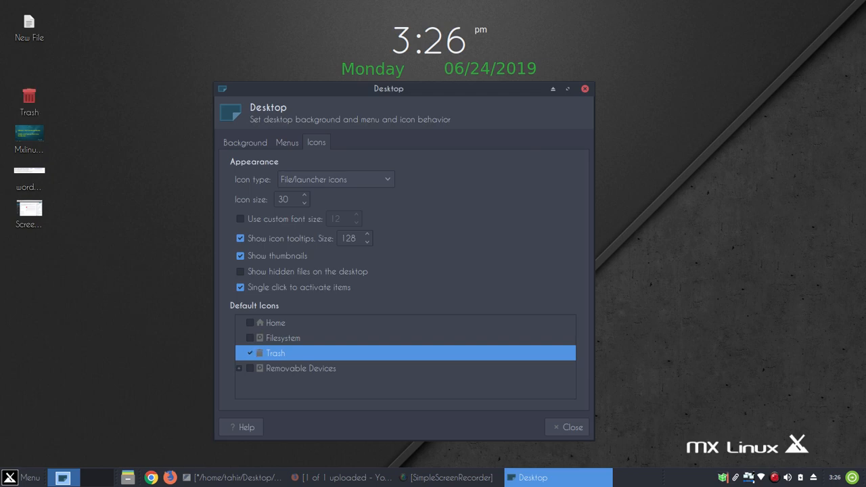
left_click(250, 324)
left_click(251, 338)
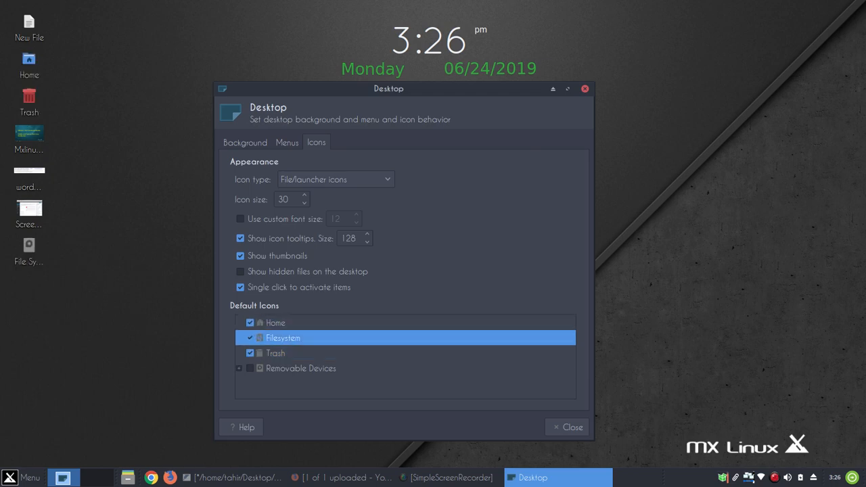
left_click(251, 368)
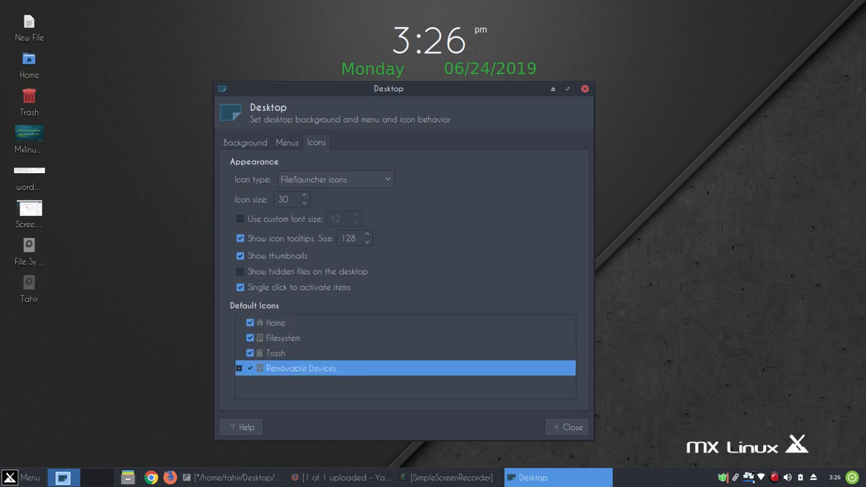
left_click(250, 368)
left_click(251, 339)
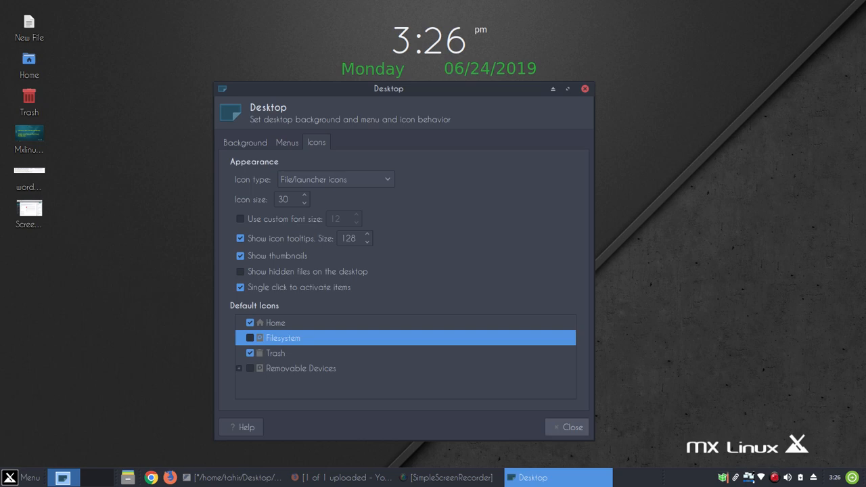
left_click(567, 427)
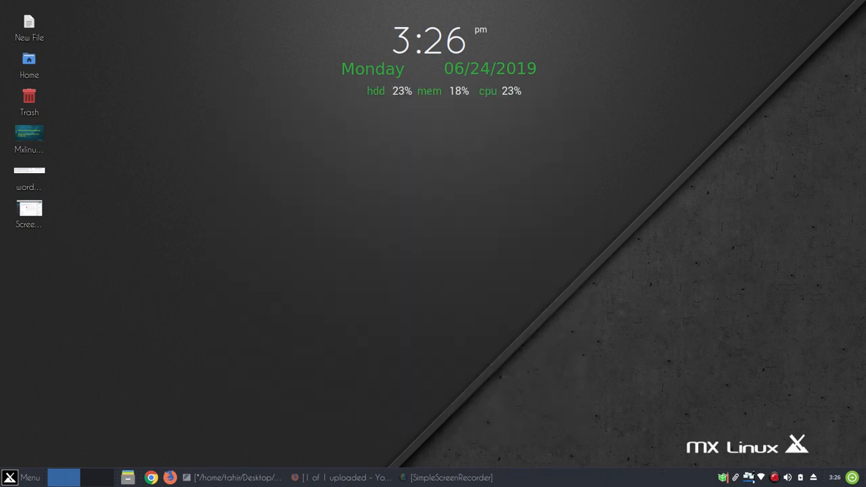
Launch Panel Preferences by searching 'pan' in the applications menu
left_click(24, 478)
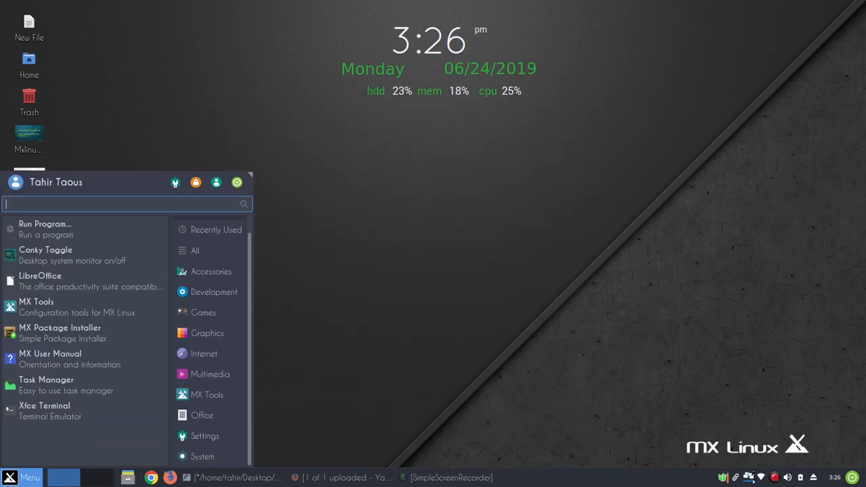
type("pan")
key("Return")
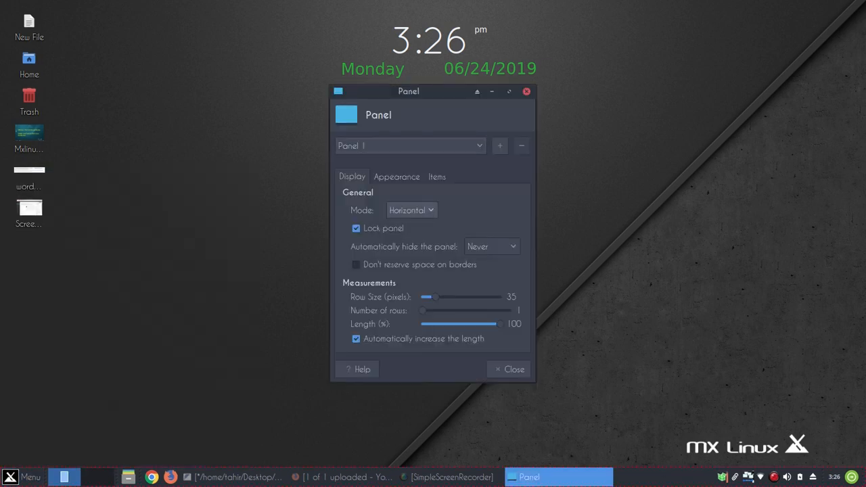
Try a vertical panel, return it to horizontal, and toggle the panel lock off and on
left_click(412, 211)
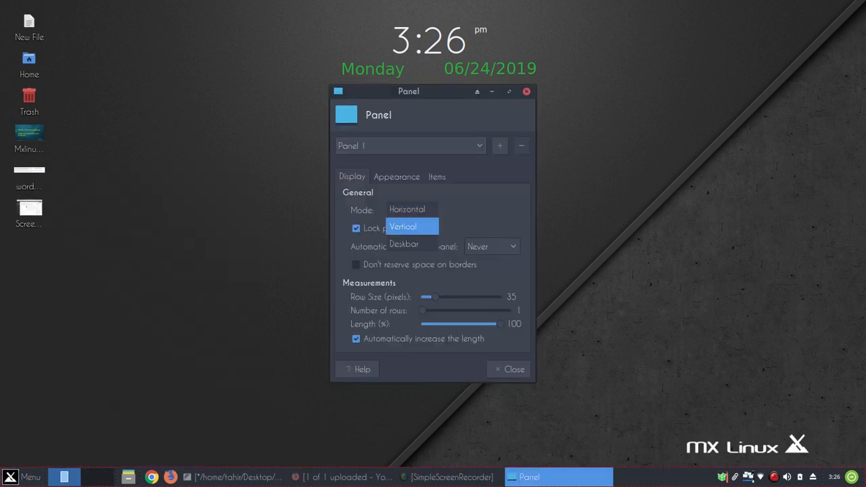
left_click(411, 227)
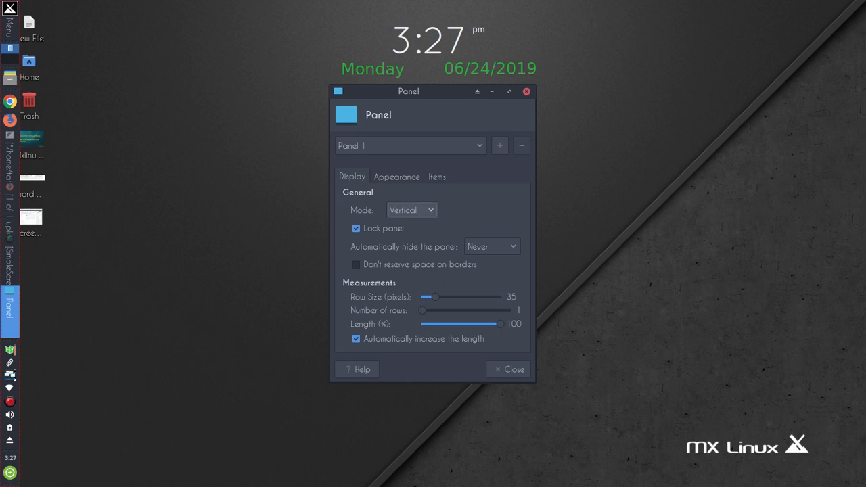
left_click(411, 209)
left_click(408, 192)
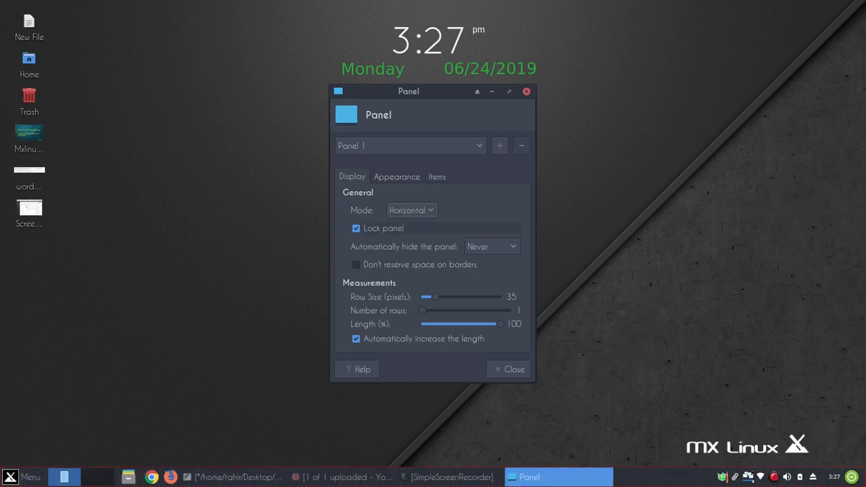
left_click(378, 228)
left_click(378, 229)
Keep auto-hide set to Never and drag the row size to 33 pixels
left_click(492, 246)
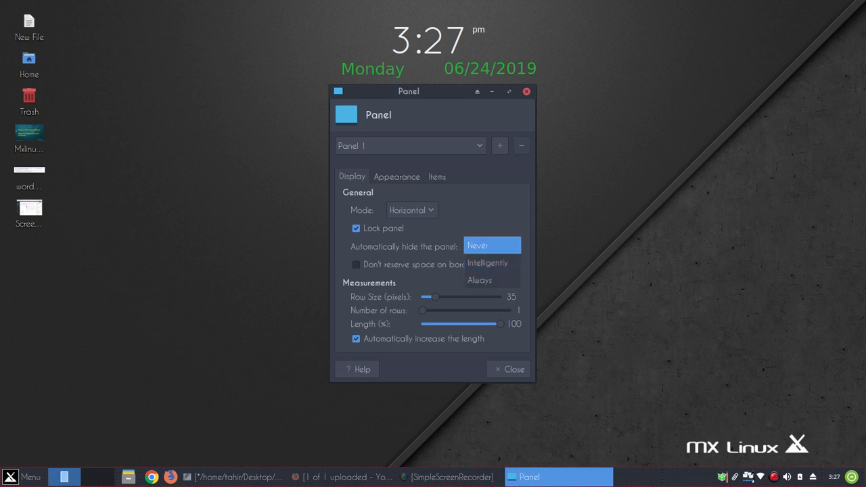
left_click(492, 246)
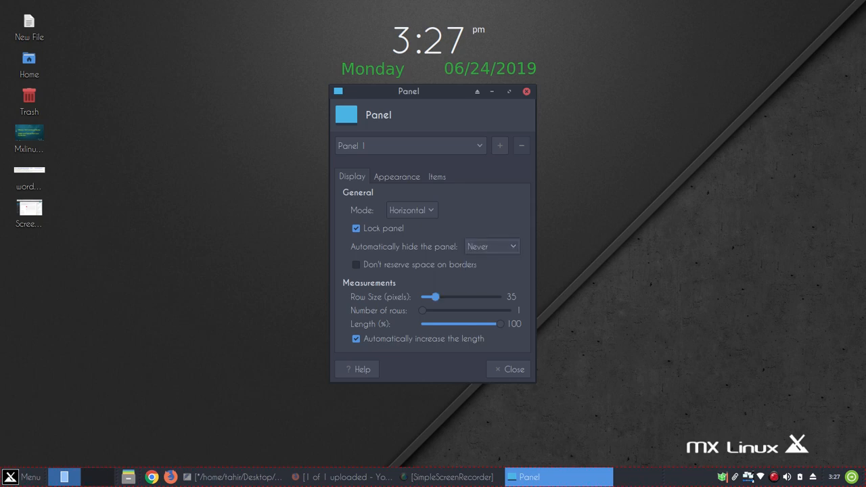
left_click_drag(435, 296, 422, 310)
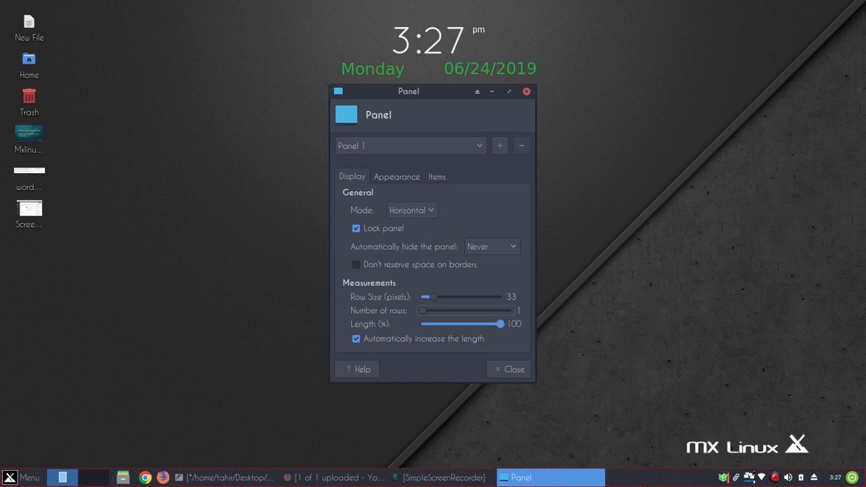
Give the panel a solid light blue background colour
left_click(396, 176)
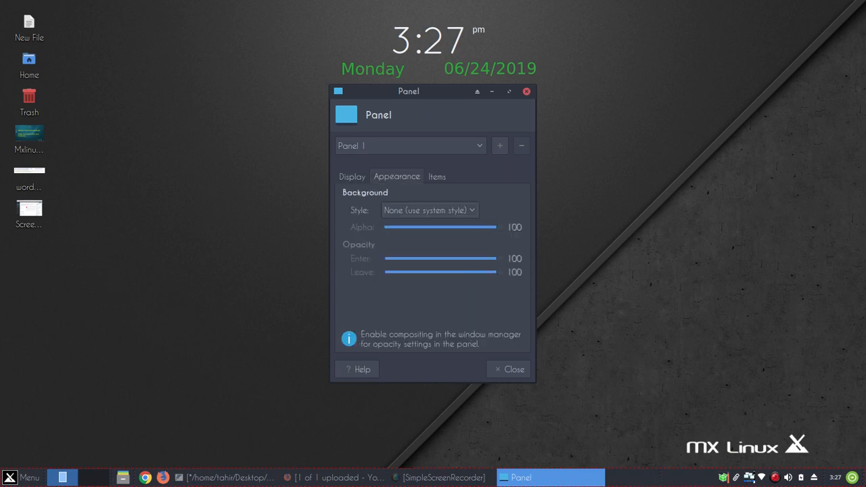
left_click(429, 209)
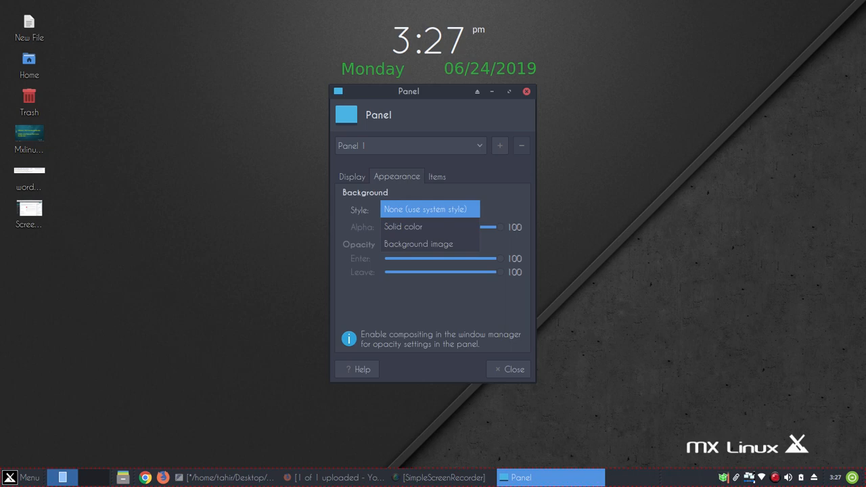
left_click(413, 226)
left_click(394, 245)
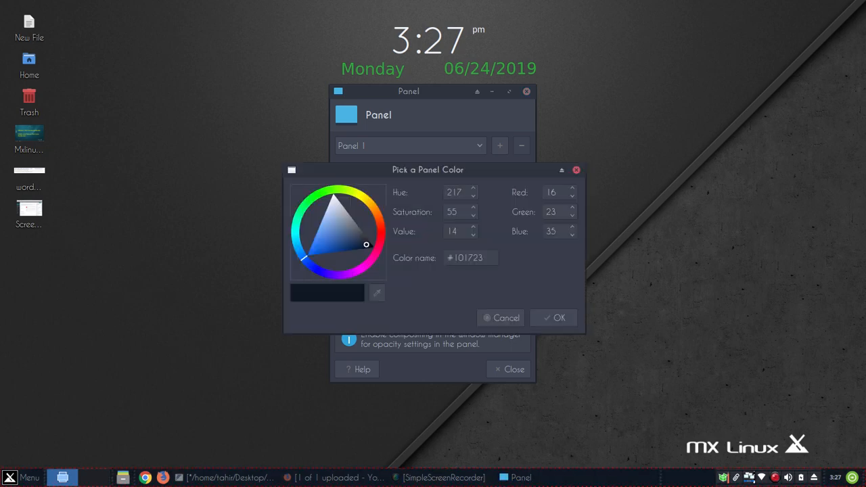
left_click(332, 210)
left_click(553, 318)
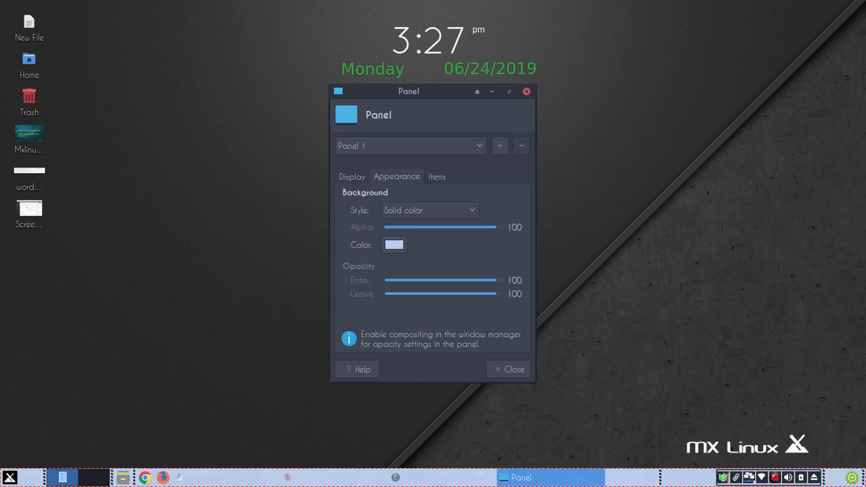
Try a background image, then set the panel style back to None (use system style)
left_click(429, 210)
left_click(413, 224)
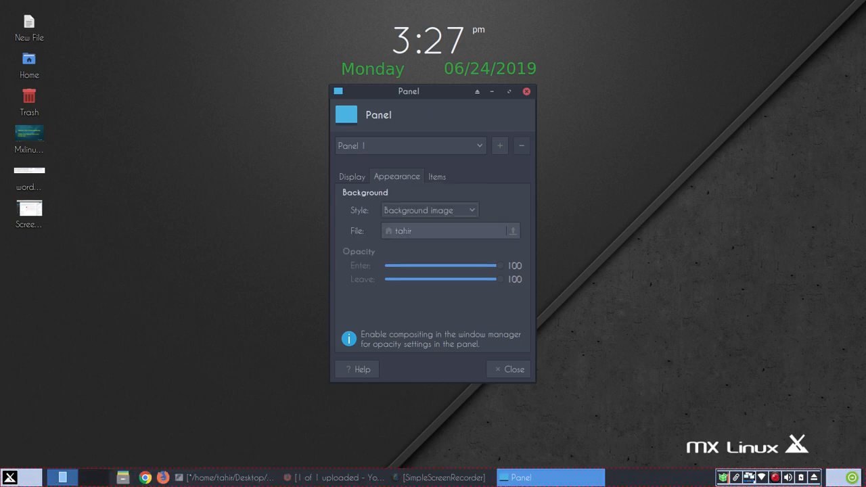
left_click(429, 210)
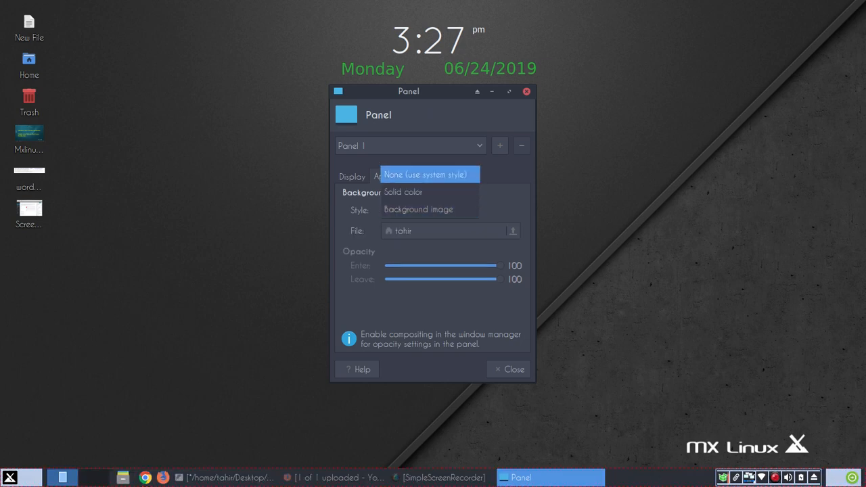
left_click(416, 171)
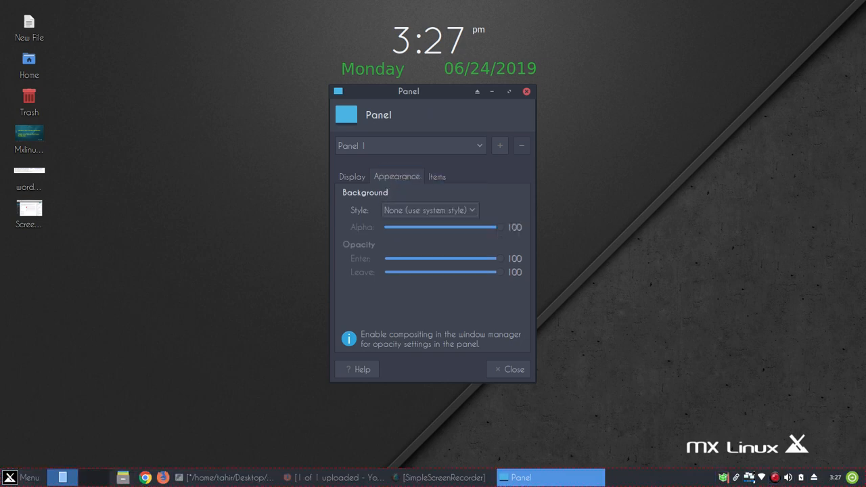
Show Panel 1's items, preview the Whisker menu, and scroll down to the clock and Action Buttons
left_click(437, 177)
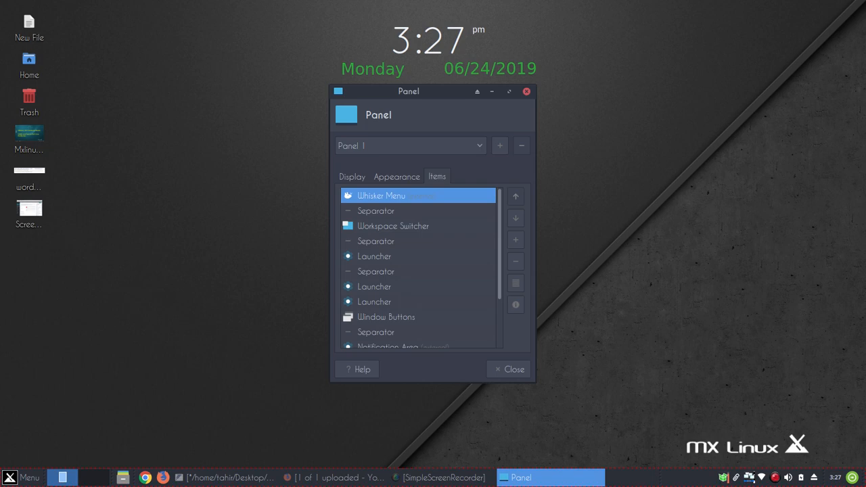
left_click(22, 478)
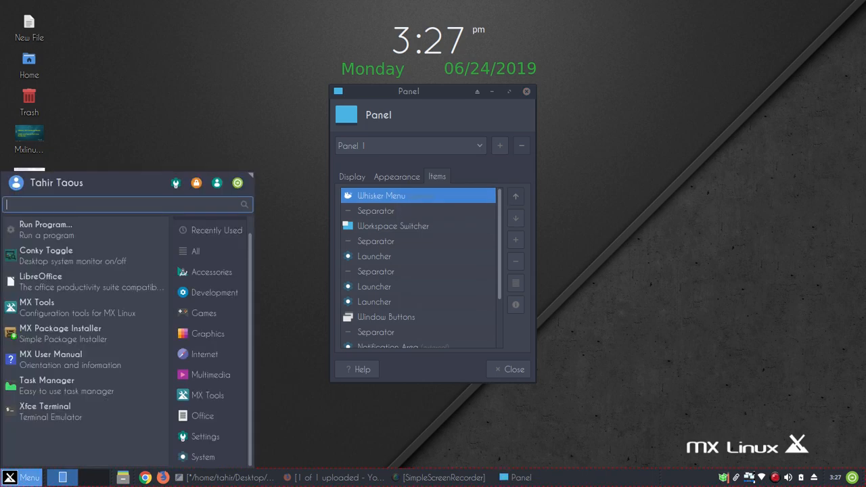
left_click(22, 477)
scroll(419, 271, "down", 2)
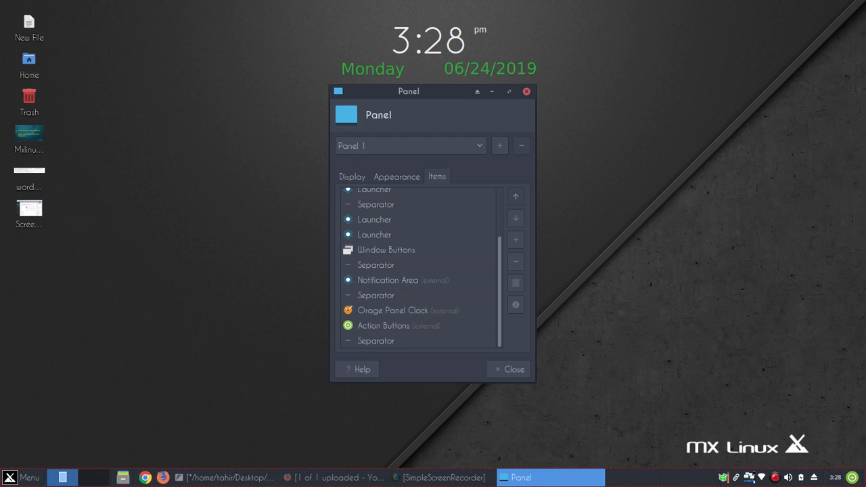
Open the properties of the separator after Notification Area and turn Expand on
left_click(406, 296)
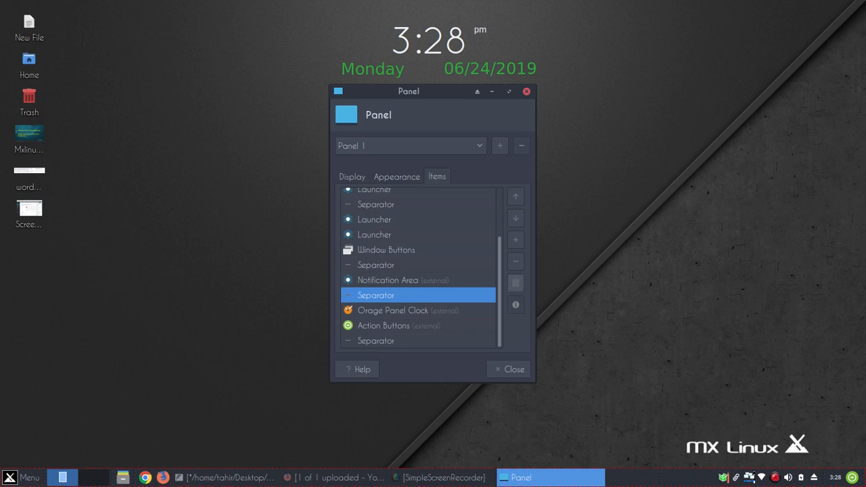
left_click(516, 282)
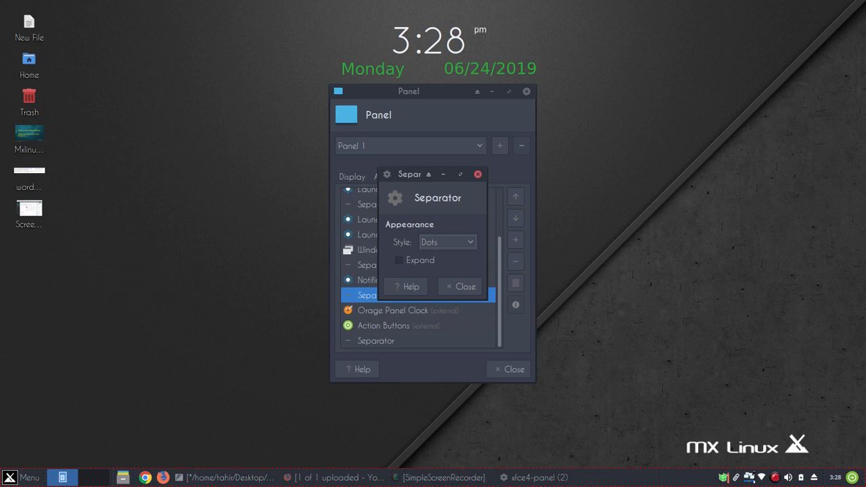
left_click(400, 260)
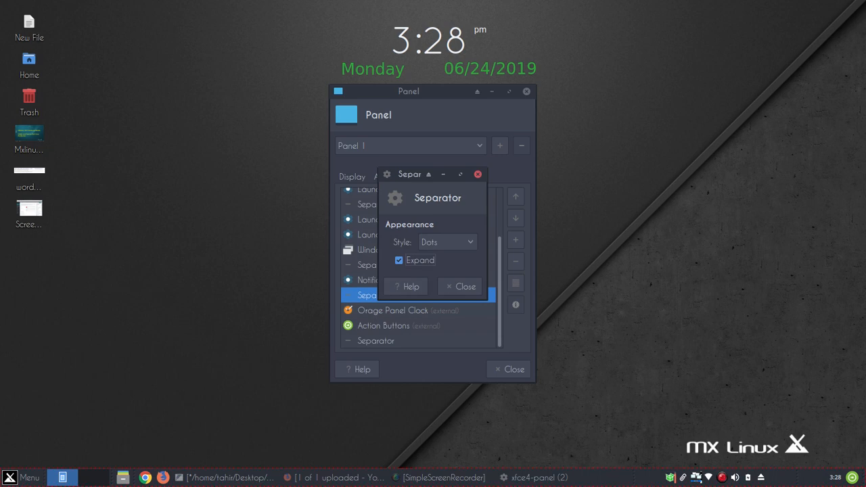
key("space")
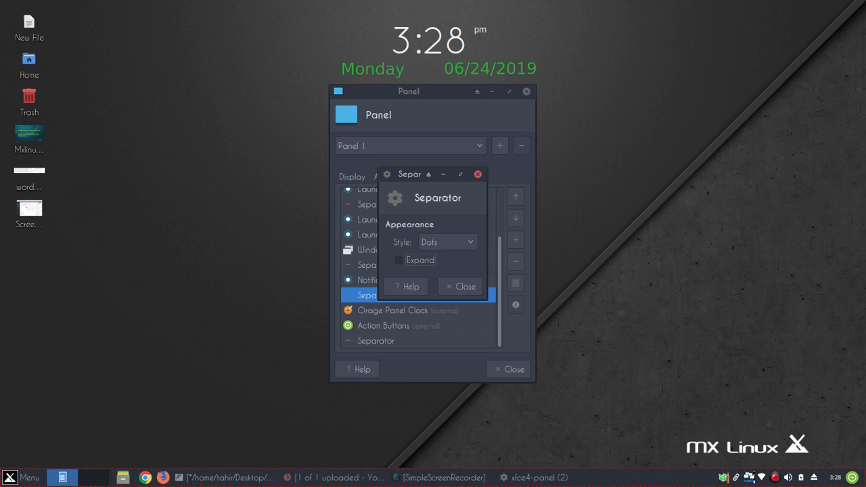
key("space")
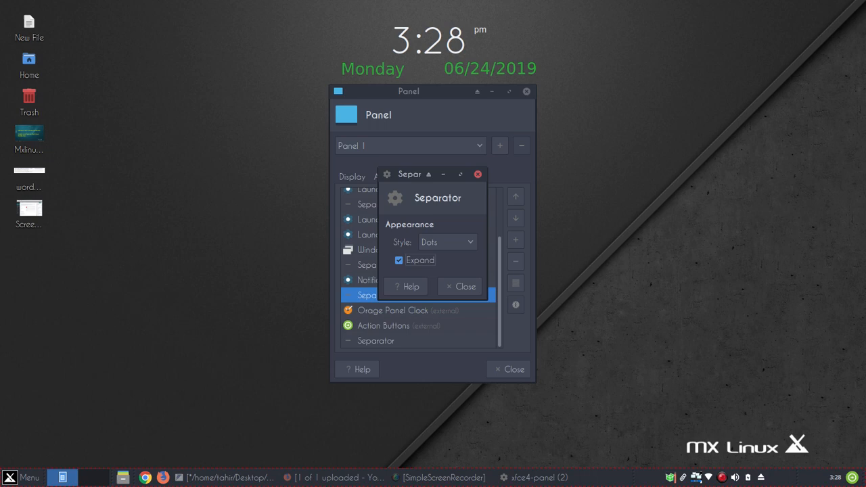
Preview the Handle, Separator and Transparent styles, return to Dots, and close the dialog
left_click(448, 242)
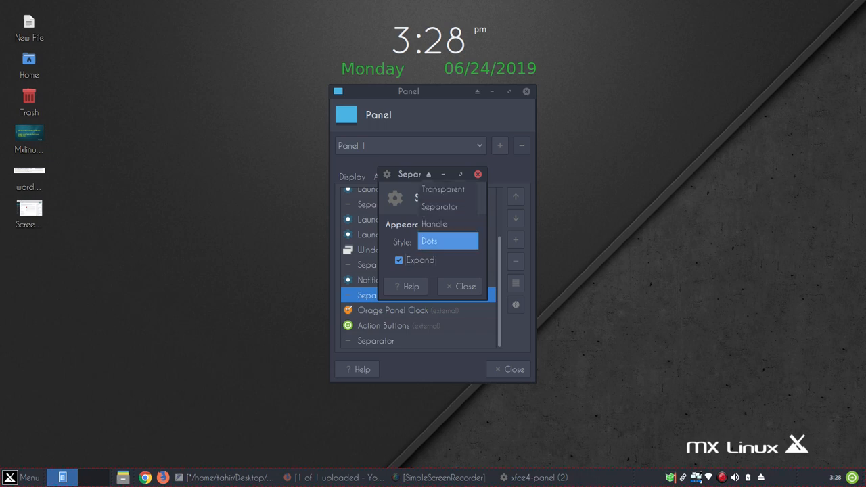
key("Escape")
key("space")
key("Up")
key("Return")
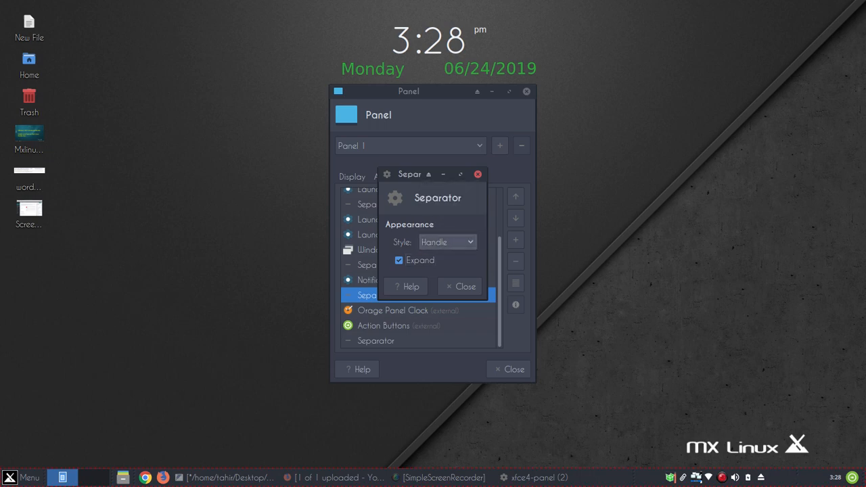
key("space")
key("Up")
key("Return")
key("space")
key("Up")
key("Return")
key("space")
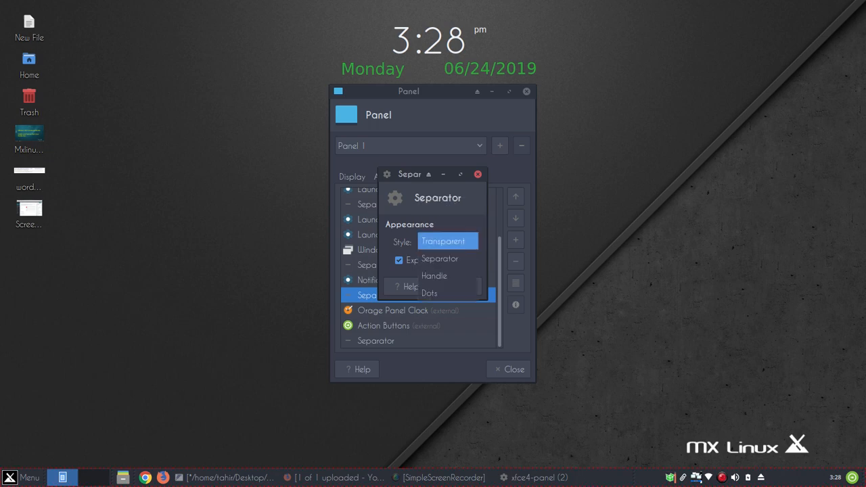
key("Down")
key("Down")
key("Down")
key("Return")
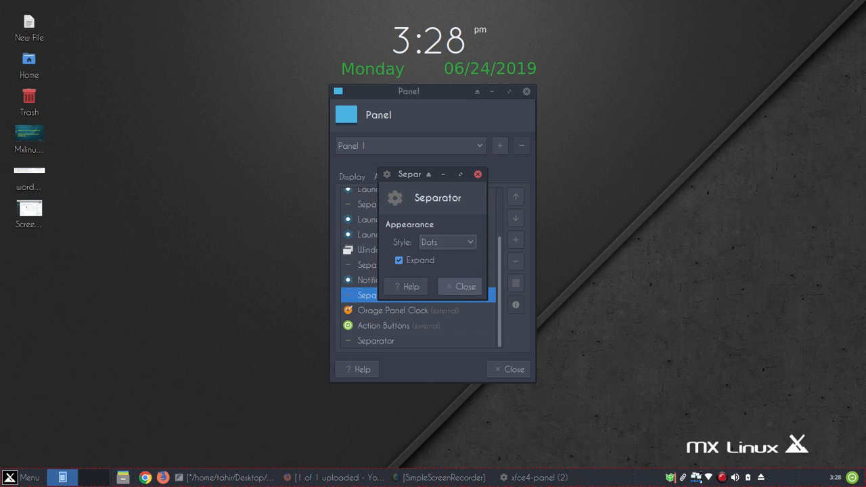
key("Escape")
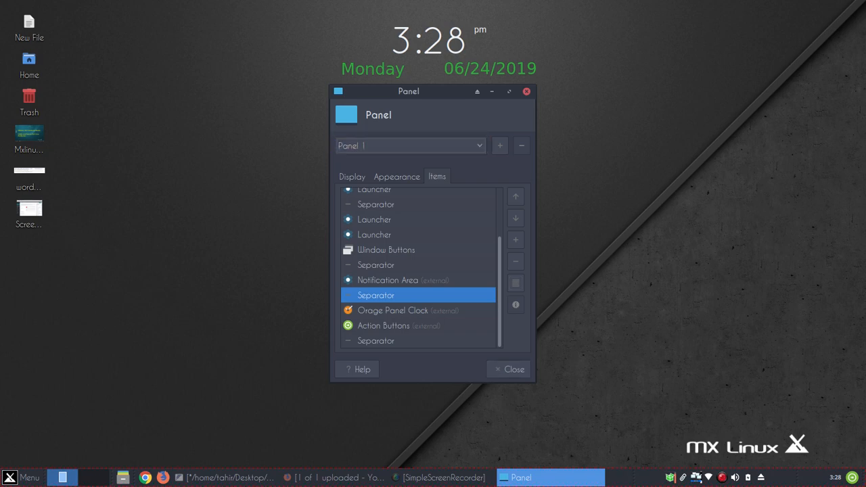
Close Panel Preferences, return to the New File notes, and bring up the application menu
left_click(509, 369)
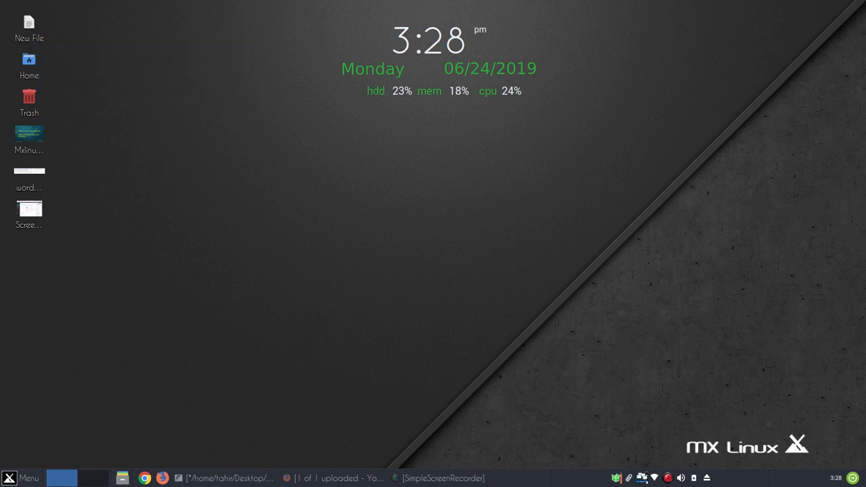
left_click(226, 477)
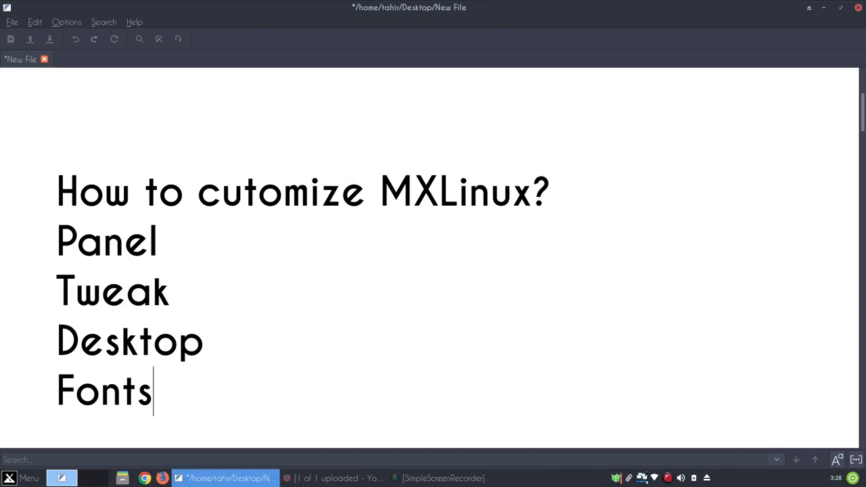
left_click(122, 479)
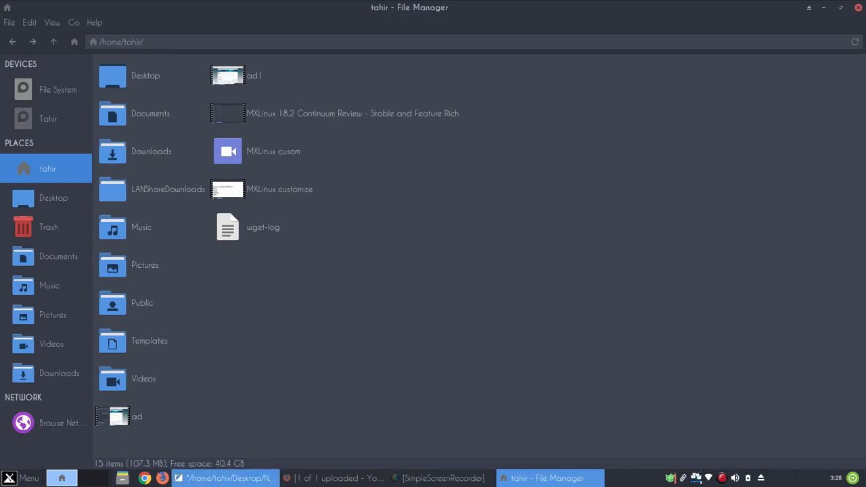
left_click(227, 478)
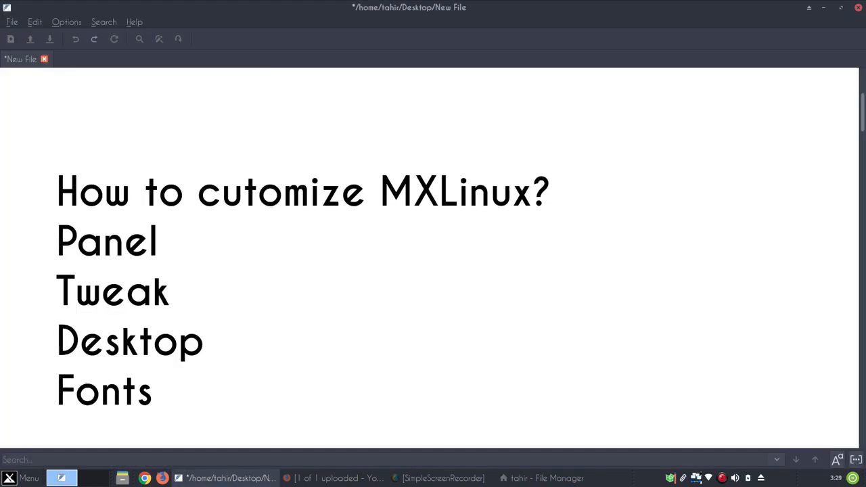
key("super")
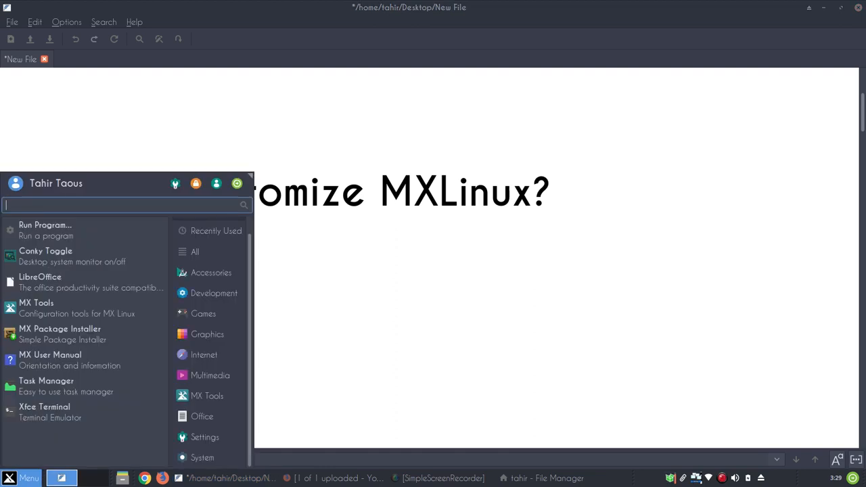
Launch MX Tweak from a Whisker search for 'twea' and maximize its window
type("twea")
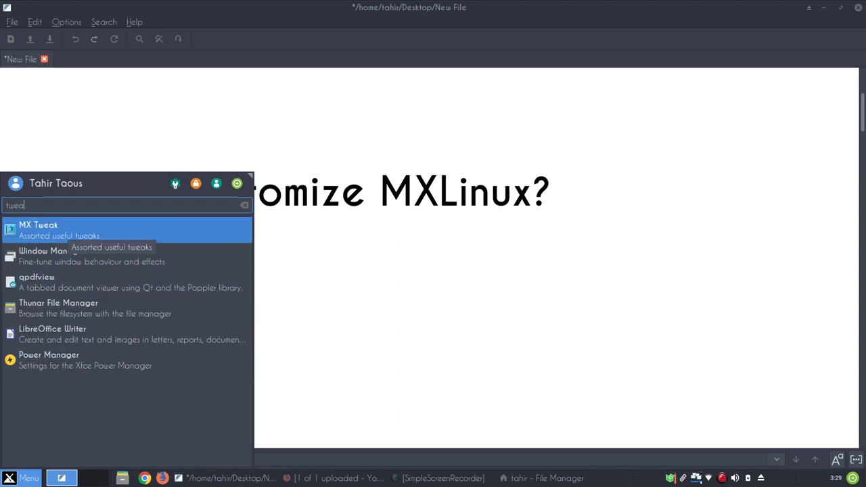
key("Return")
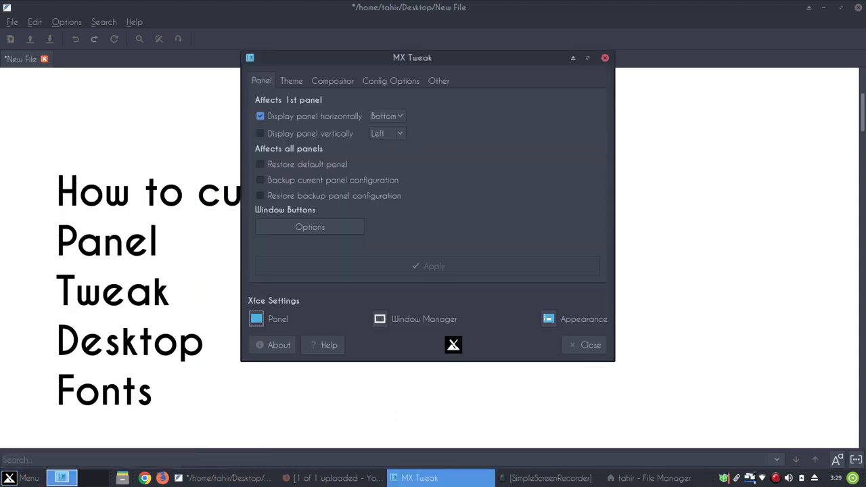
left_click(588, 57)
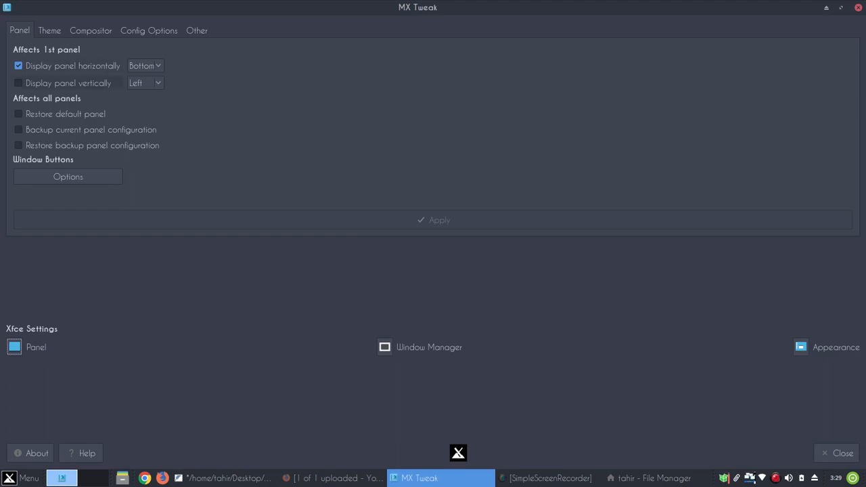
Make the first panel vertical, apply it on the left edge, then choose the right edge
left_click(19, 83)
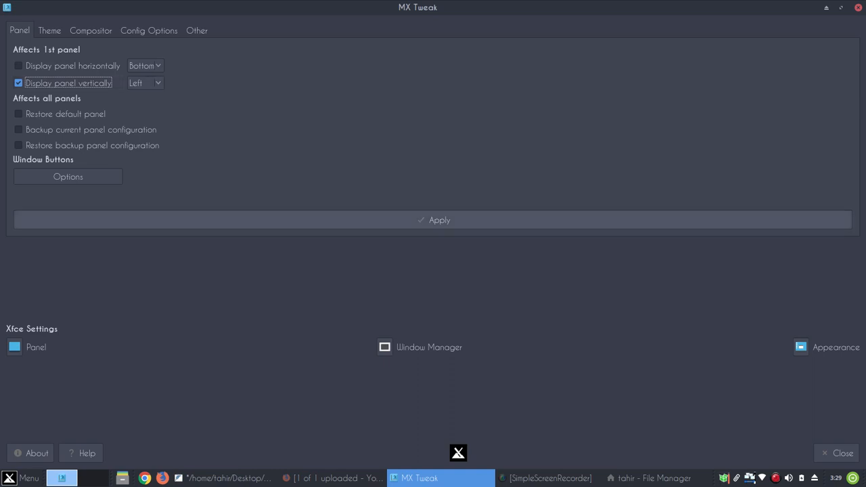
left_click(433, 220)
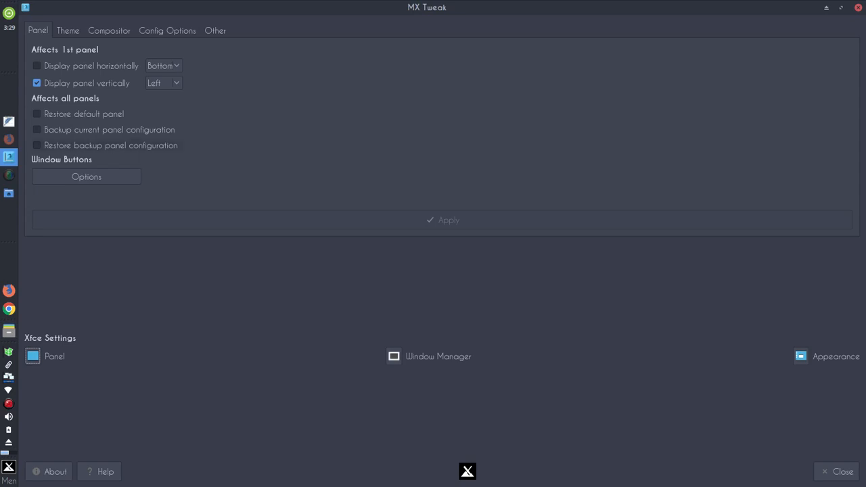
left_click(164, 82)
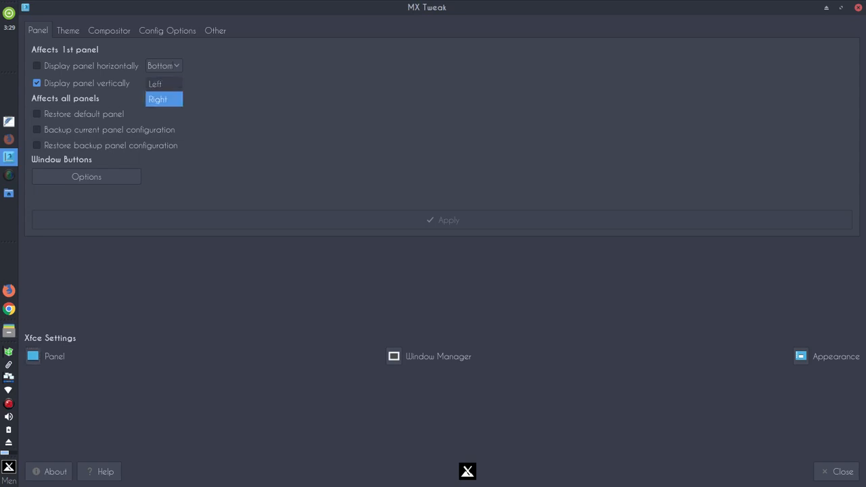
left_click(163, 97)
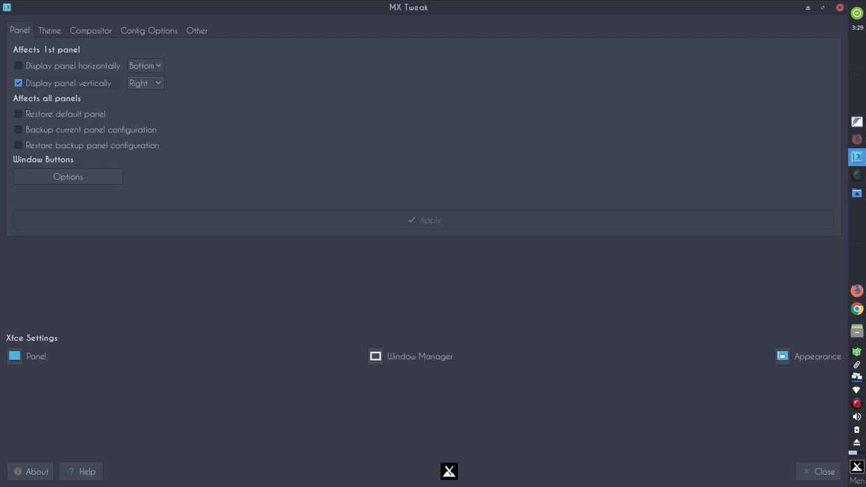
Switch the panel back to horizontal at Bottom and apply it
left_click(18, 65)
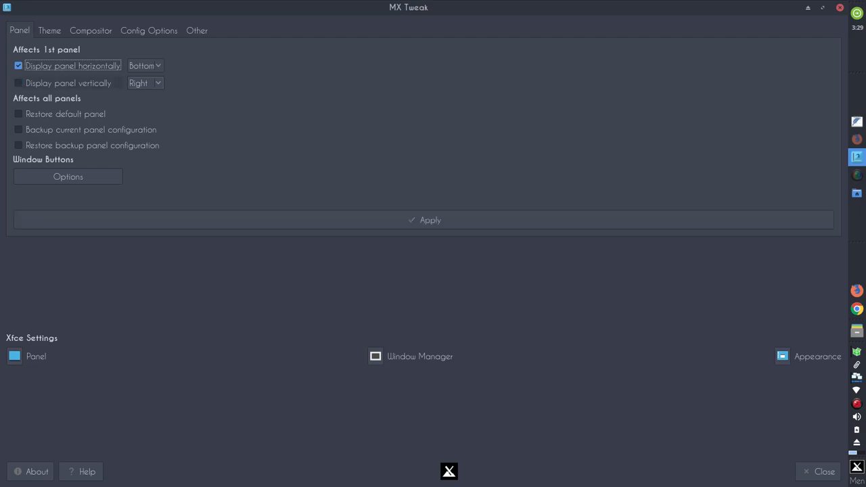
left_click(146, 66)
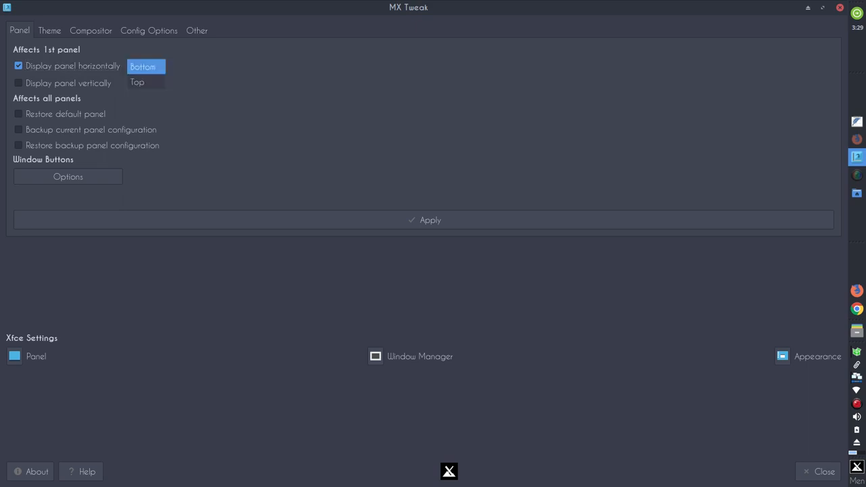
left_click(143, 67)
left_click(424, 220)
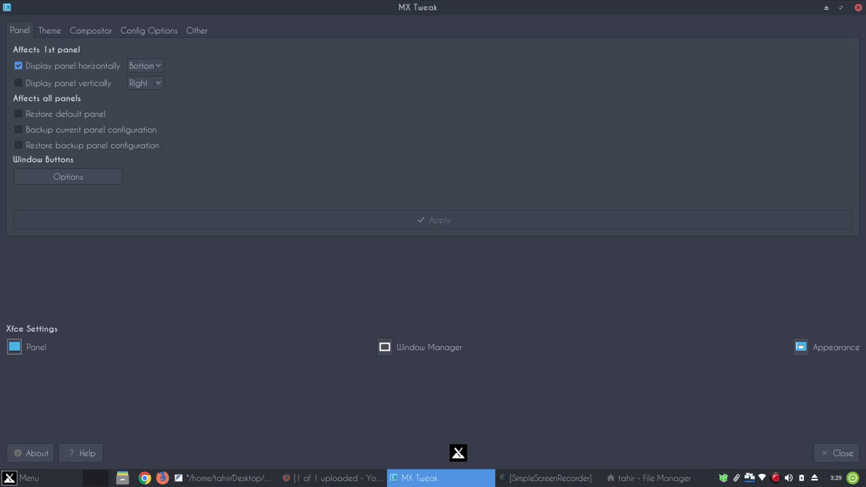
left_click(49, 31)
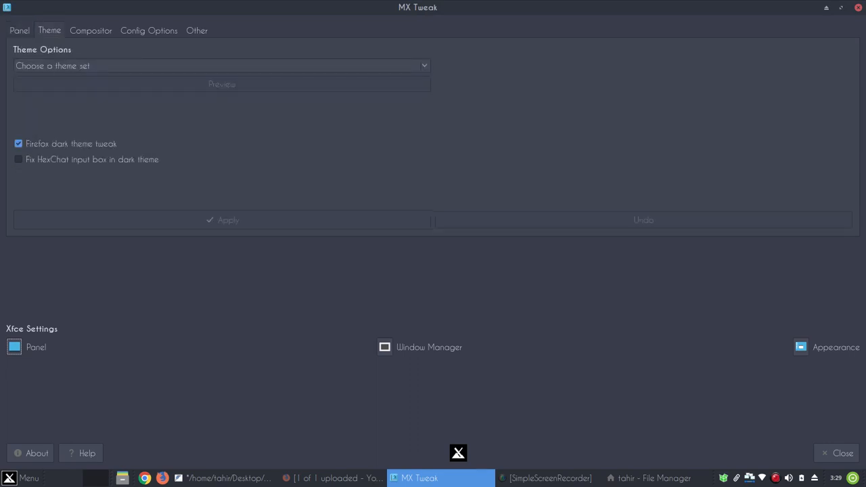
Select the MX Light theme set in MX Tweak, passing MX Dark on the way
left_click(221, 67)
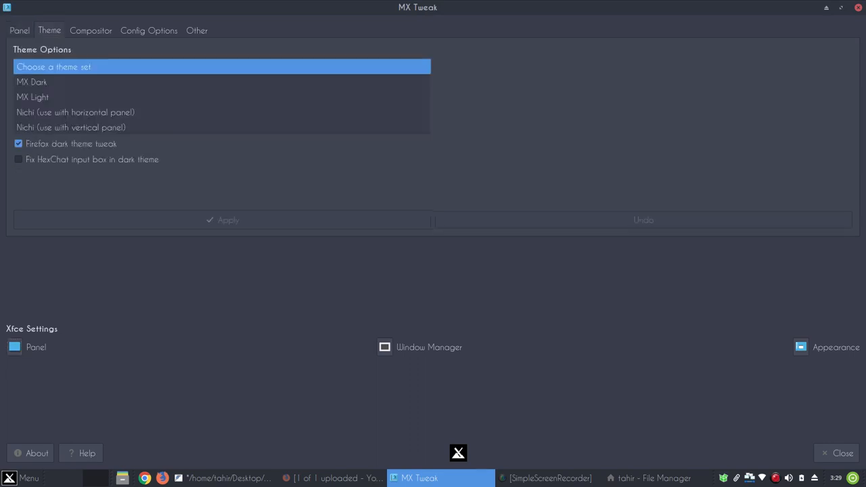
key("Down")
key("Return")
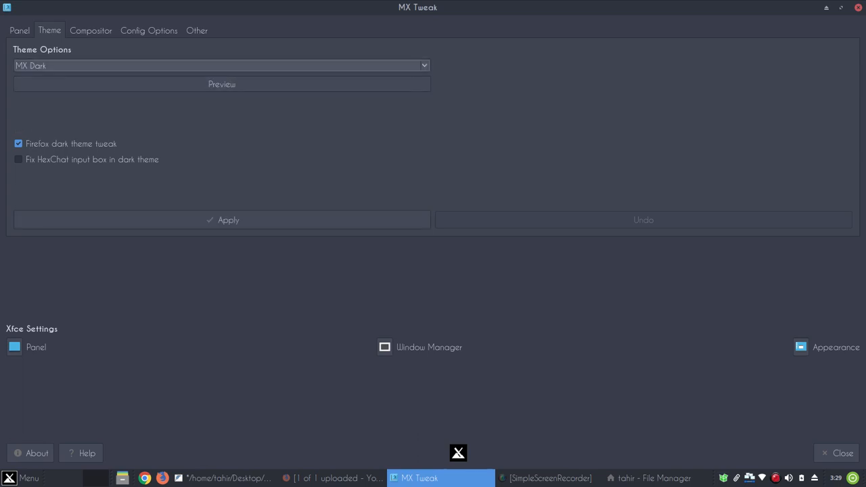
key("space")
key("Down")
key("Return")
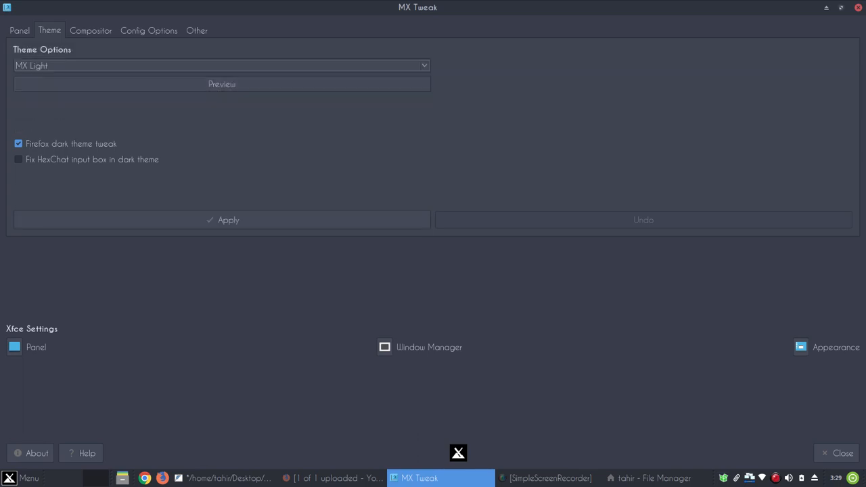
Apply the MX Light theme set and open the home folder in the file manager
left_click(841, 7)
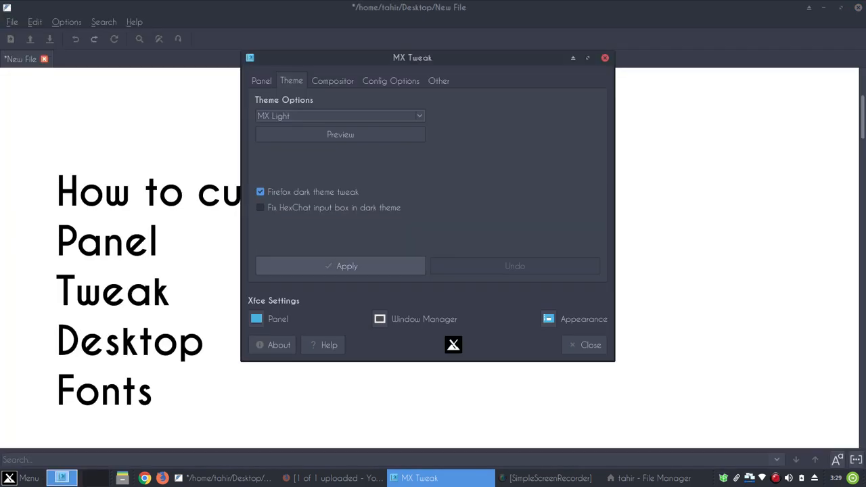
left_click(340, 266)
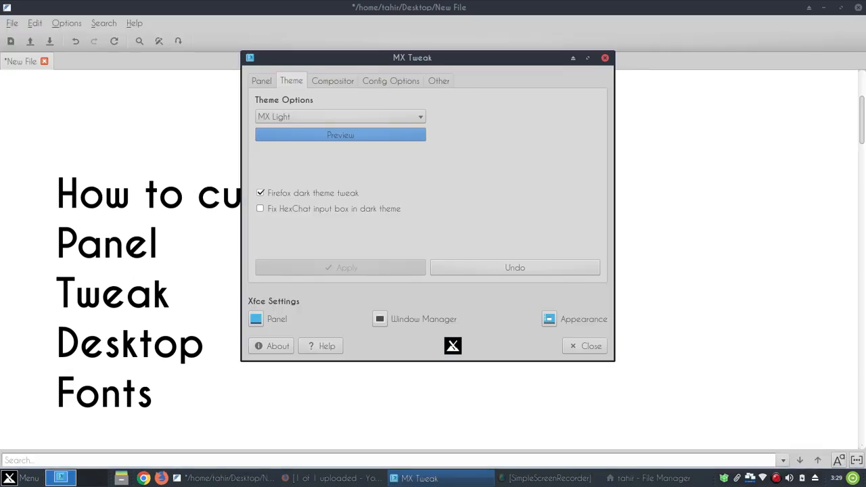
left_click(121, 478)
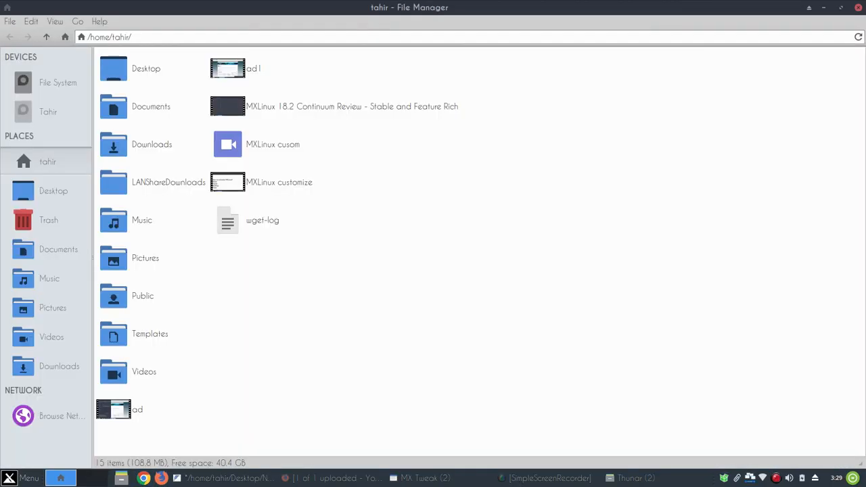
Bring MX Tweak back to the front, dismissing the leftover message dialog
left_click(420, 478)
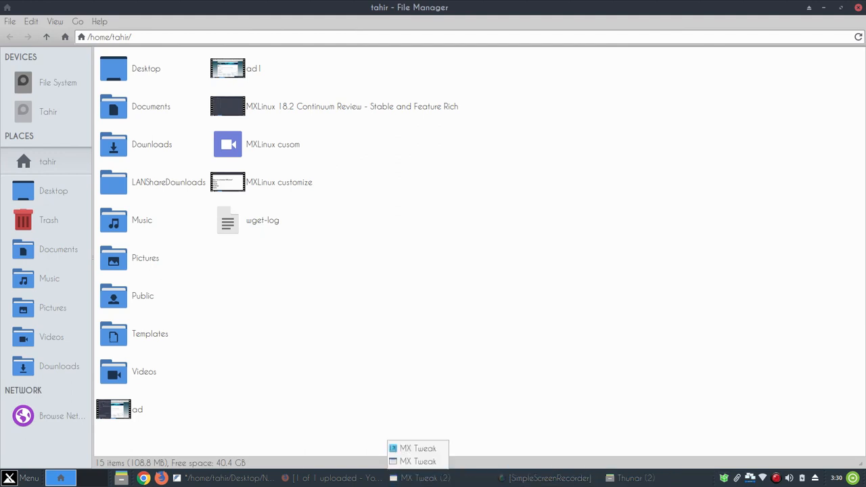
left_click(418, 461)
left_click(538, 242)
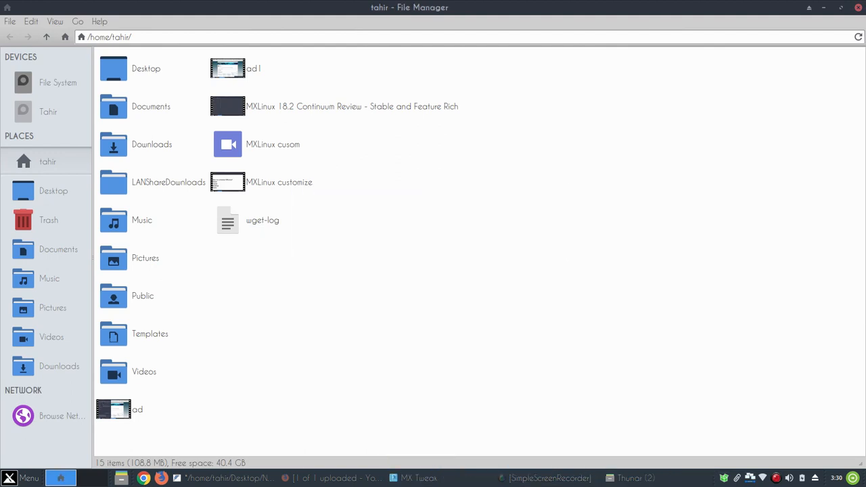
left_click(420, 477)
Apply the MX Dark theme set and dismiss the Firefox restart notice
left_click(341, 117)
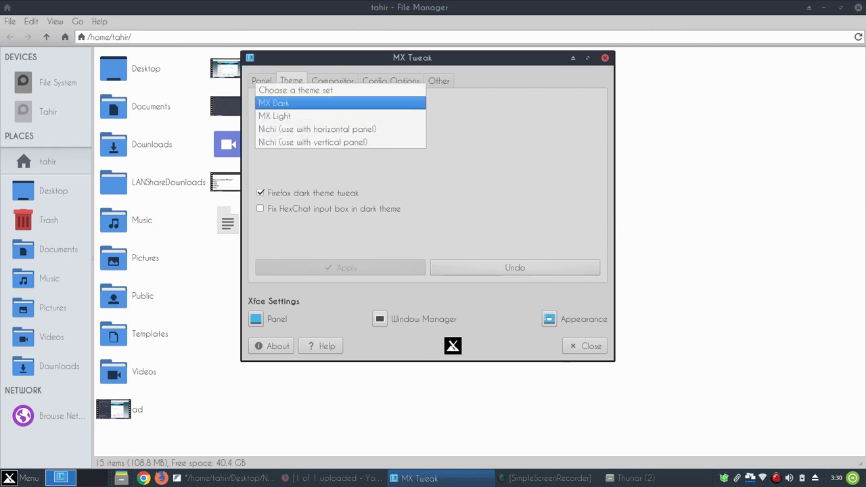
left_click(273, 103)
left_click(340, 268)
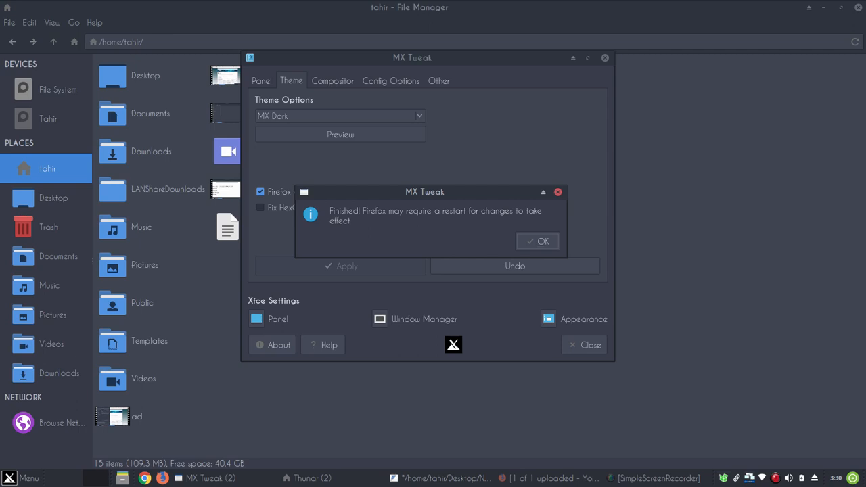
key("Return")
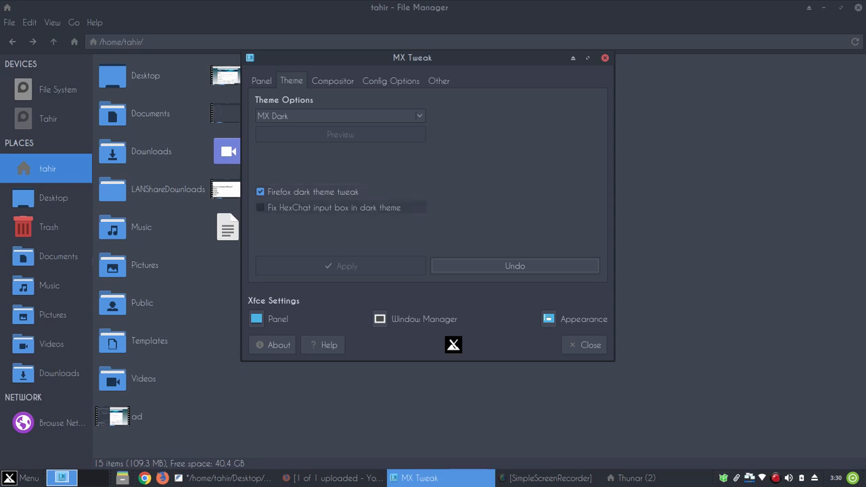
Look through MX Tweak's Compositor, Config Options and Other tabs
left_click(333, 81)
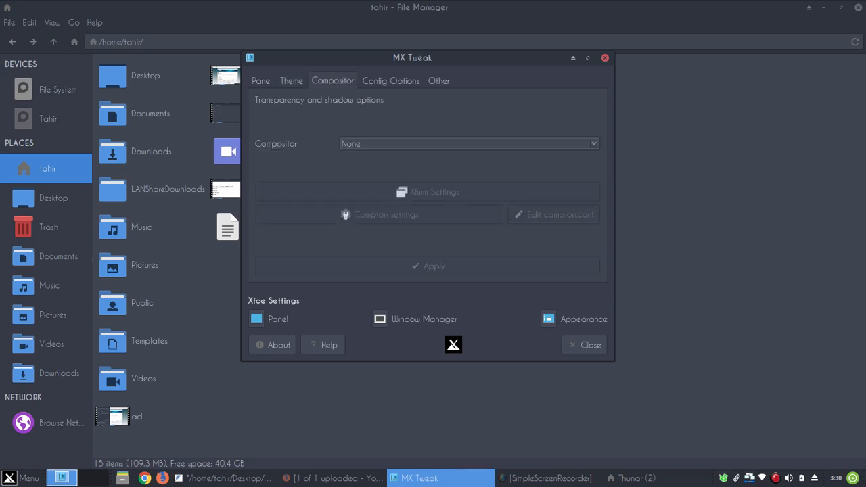
left_click(392, 81)
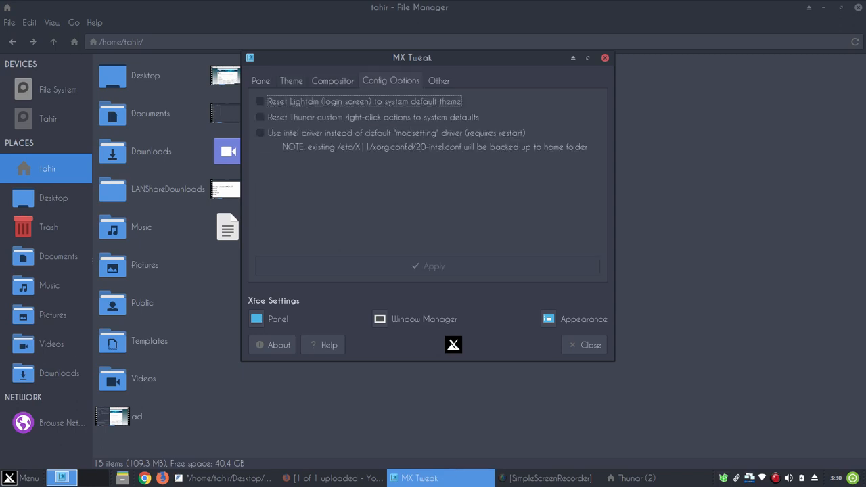
left_click(438, 82)
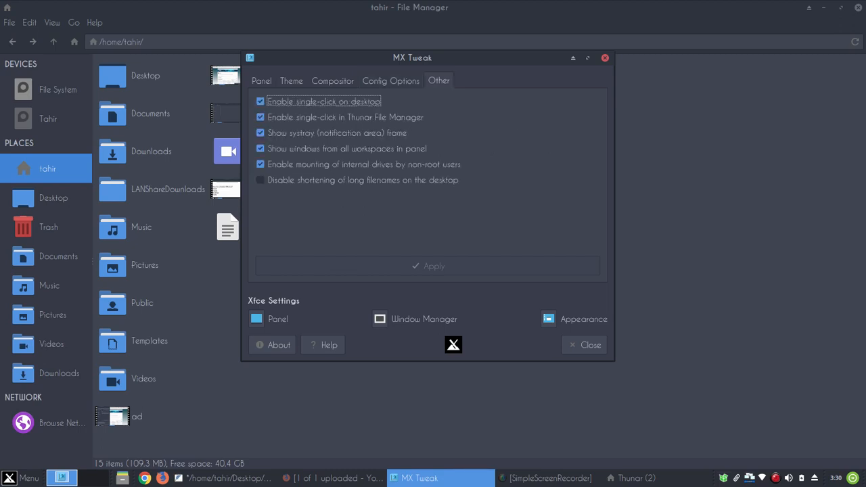
Test single-click by opening the mounted data drive from the home folder, then close it
left_click(122, 478)
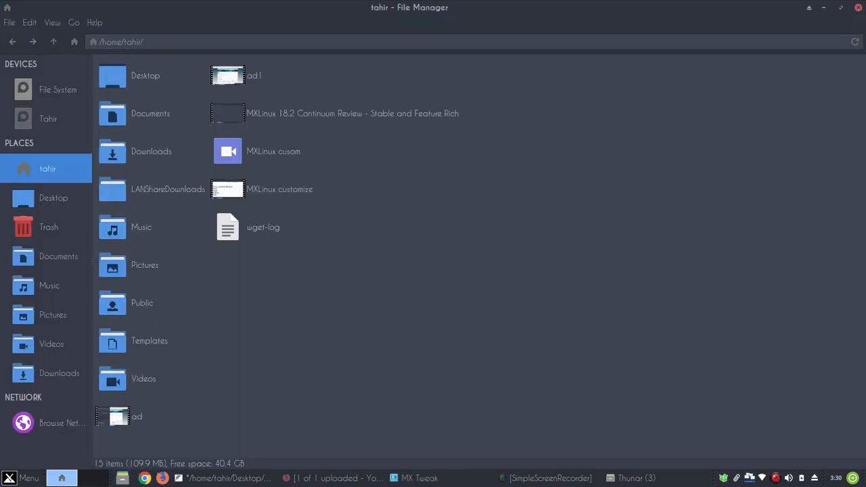
left_click(48, 119)
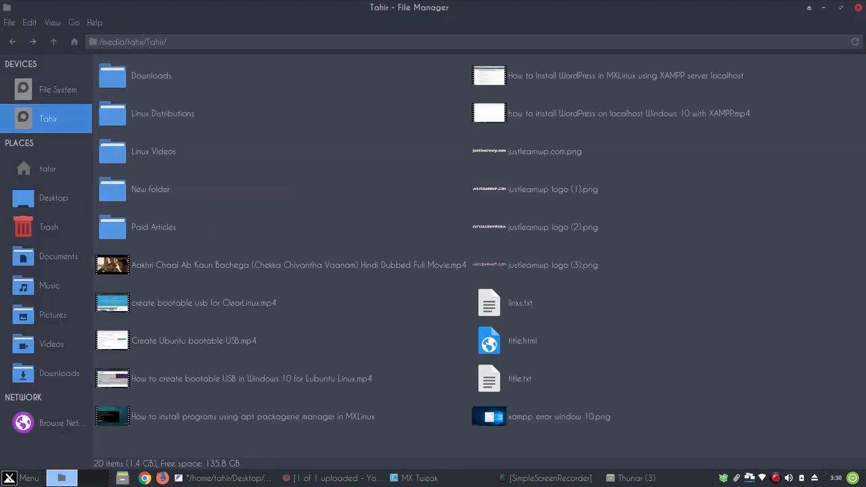
left_click(858, 8)
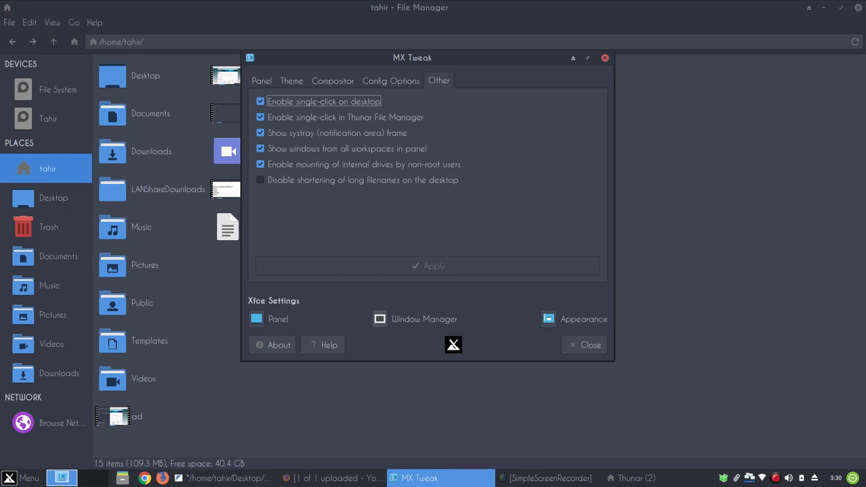
left_click(122, 479)
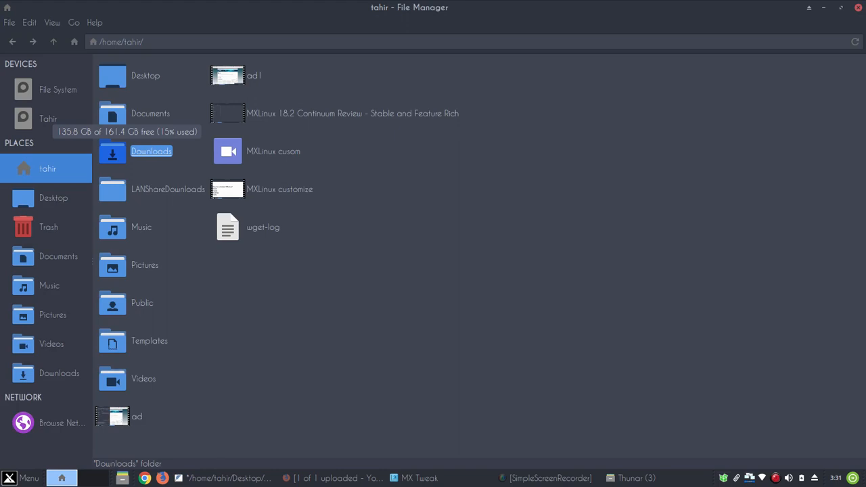
left_click(49, 120)
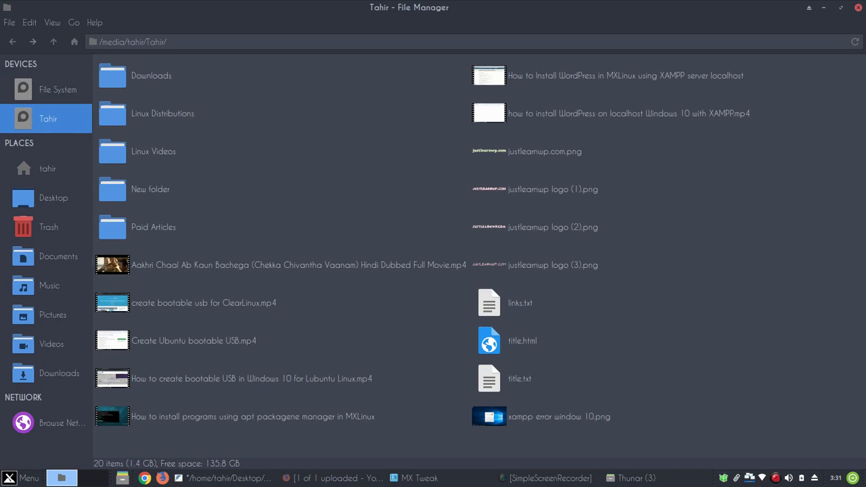
left_click(416, 478)
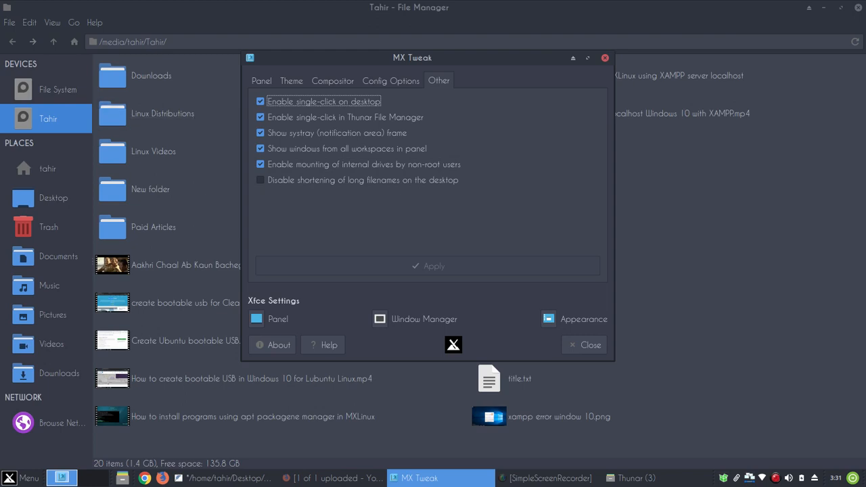
left_click(68, 120)
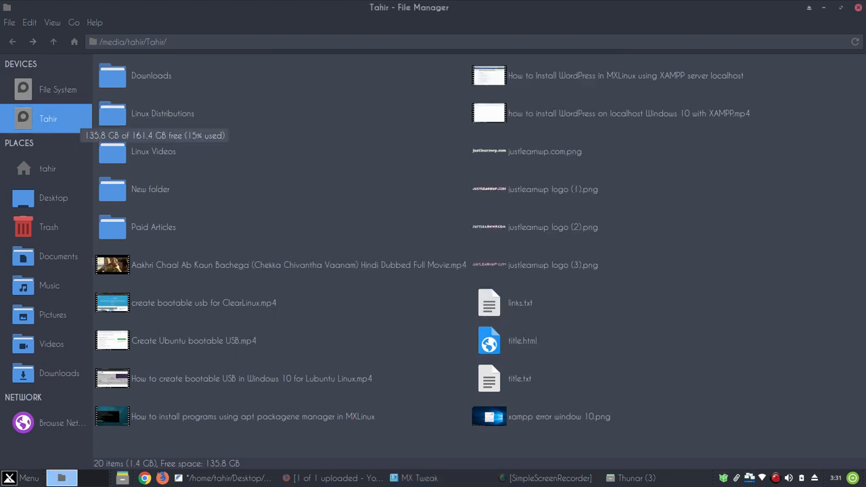
left_click(858, 7)
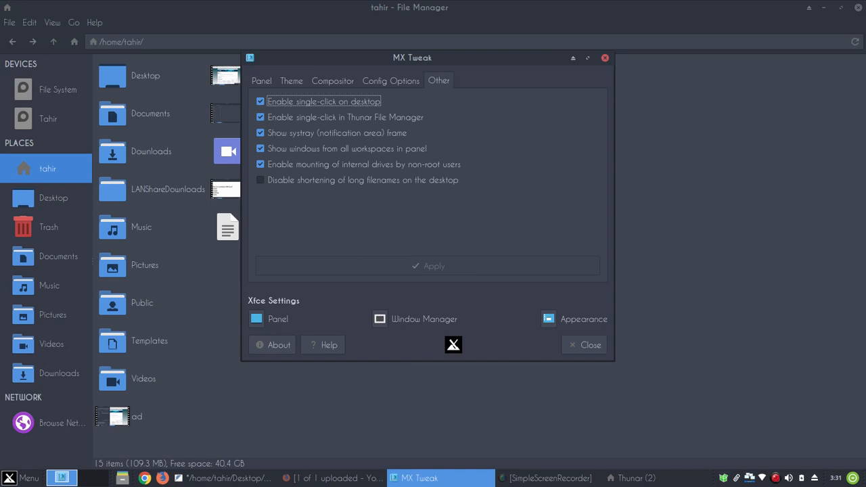
Open the Window Manager settings after briefly checking the panel settings
left_click(267, 318)
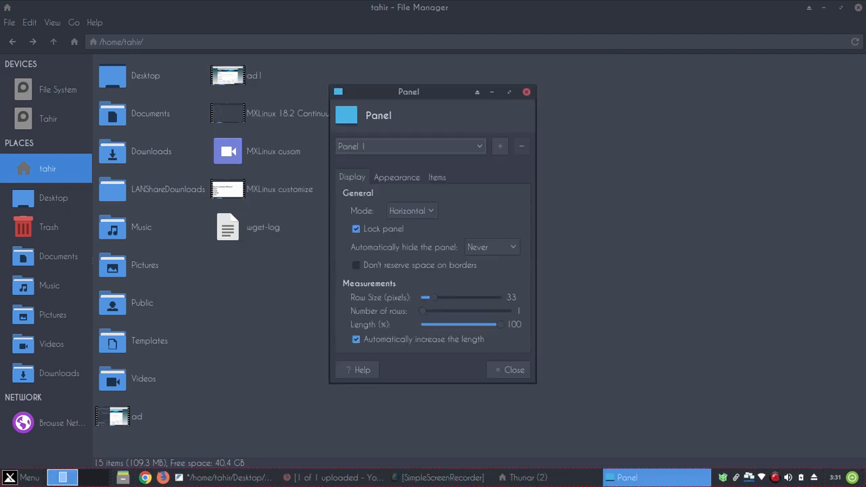
left_click(526, 91)
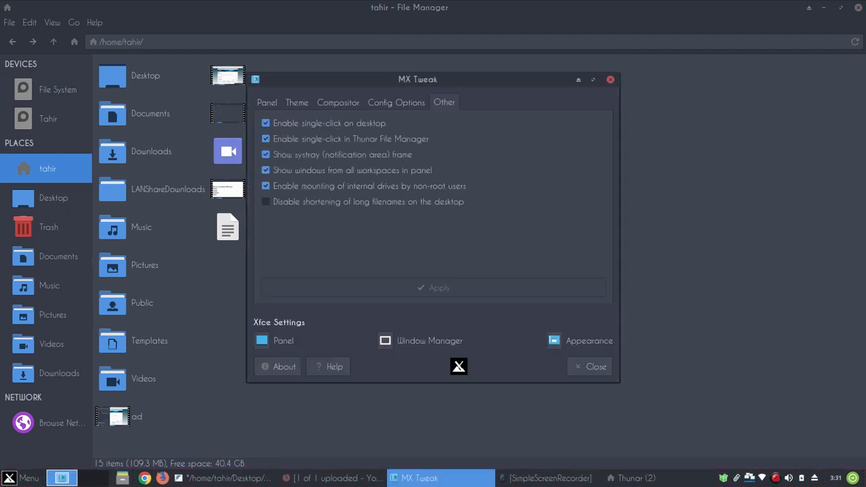
left_click(427, 340)
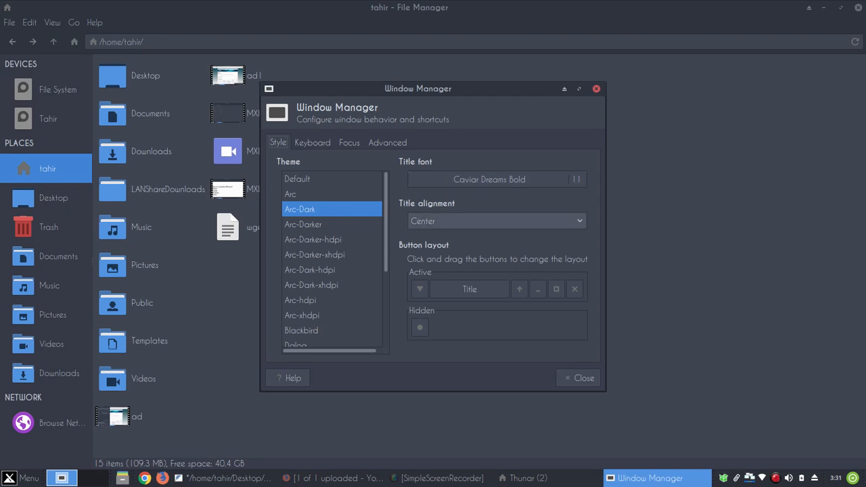
Set window title alignment to Left after trying Right and Centre, then open the title font picker
left_click(497, 221)
left_click(496, 237)
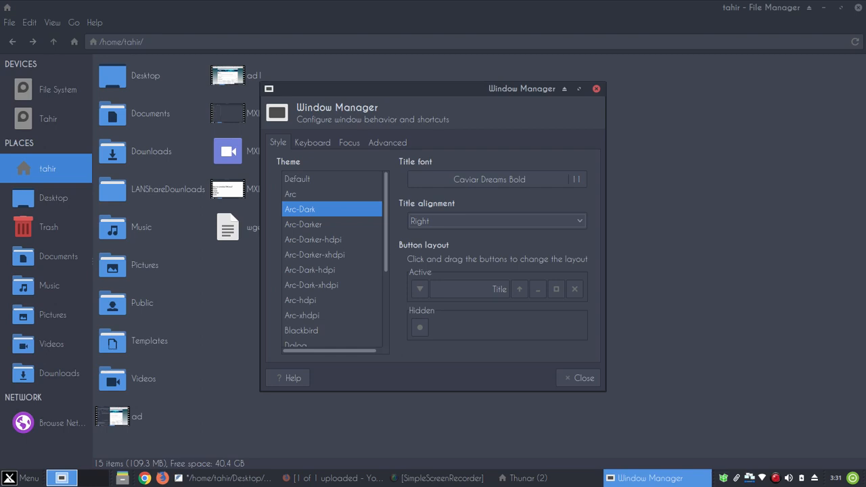
left_click(497, 221)
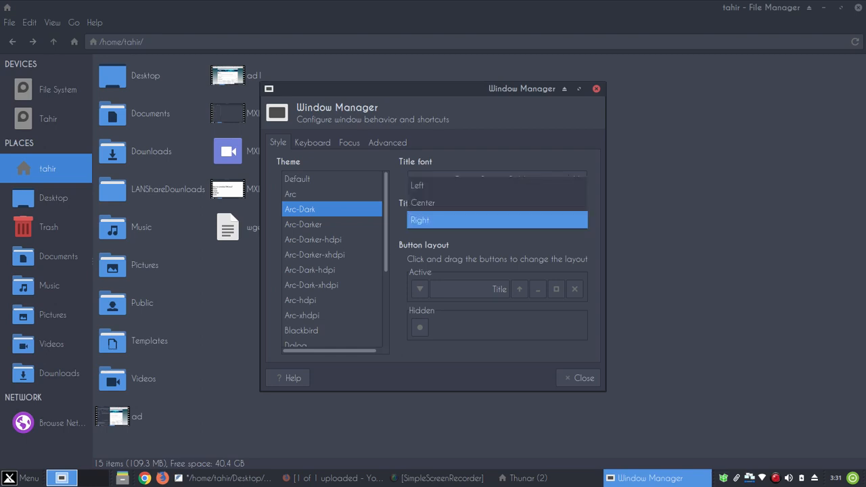
left_click(496, 206)
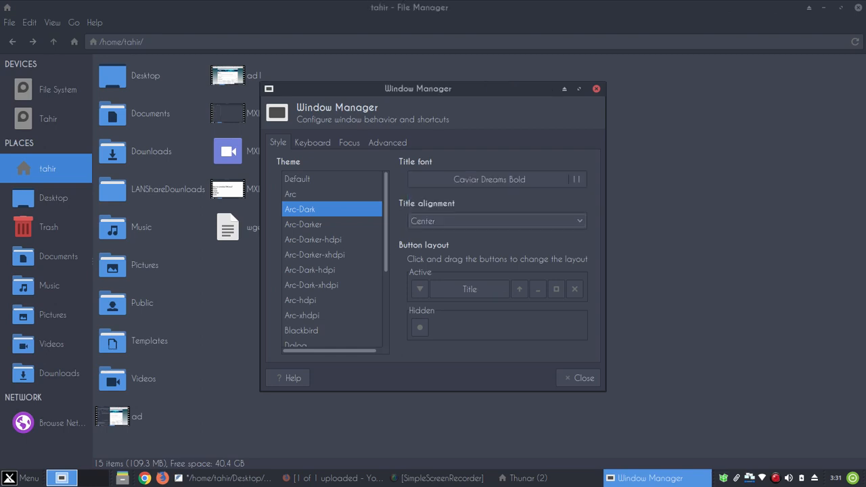
left_click(497, 221)
left_click(496, 205)
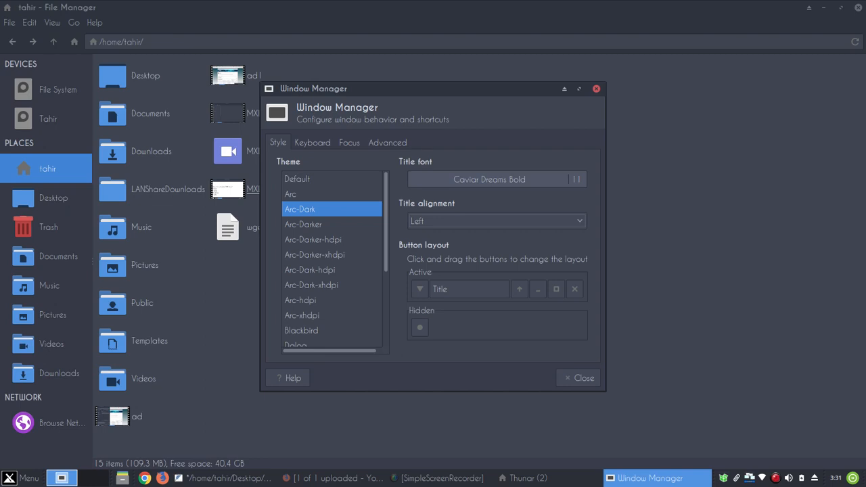
left_click(489, 179)
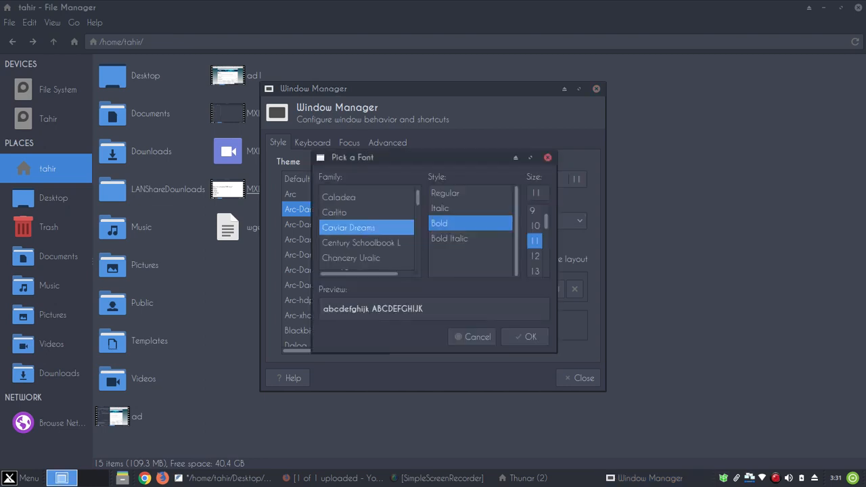
Try Caviar Dreams Bold Italic for window titles, then revert to Caviar Dreams Bold
left_click(451, 238)
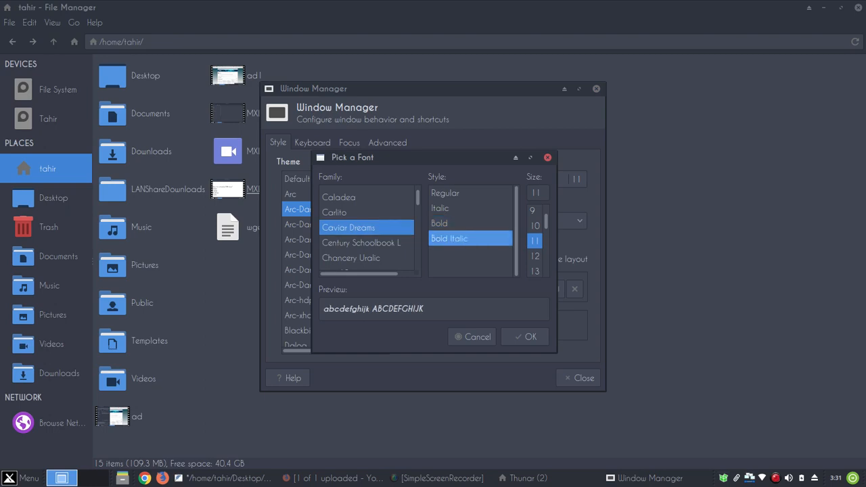
left_click(527, 337)
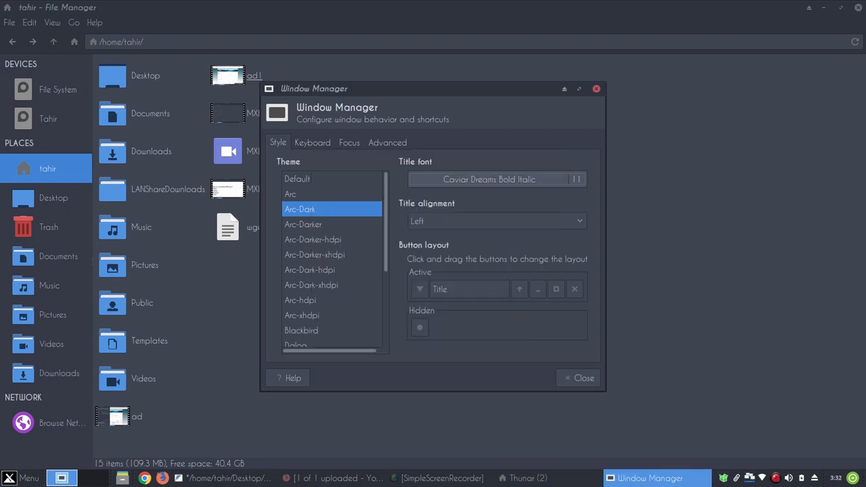
left_click(497, 179)
left_click(440, 223)
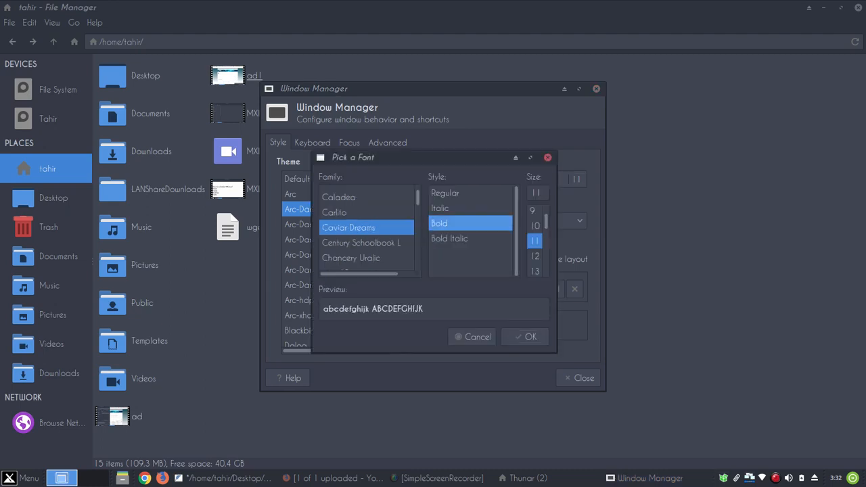
left_click(526, 337)
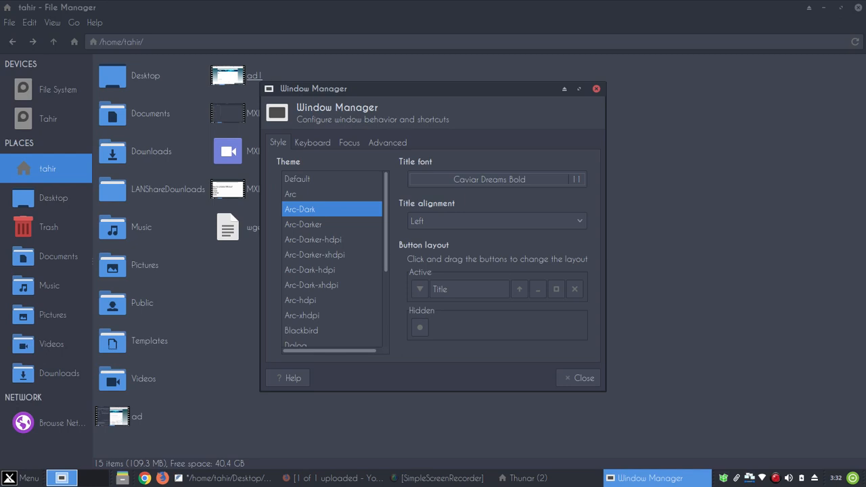
Set the window border theme to Arc-Darker after comparing it with Arc
left_click(303, 225)
left_click(291, 194)
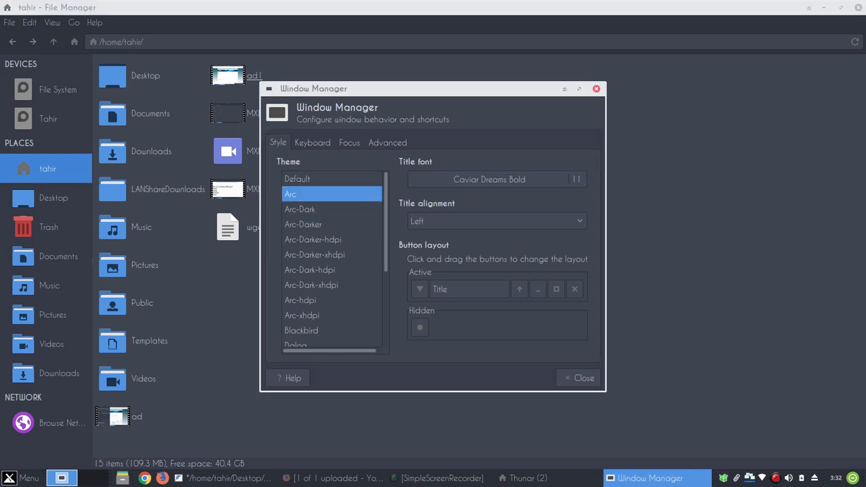
key("Up")
key("Down")
key("Down")
key("Down")
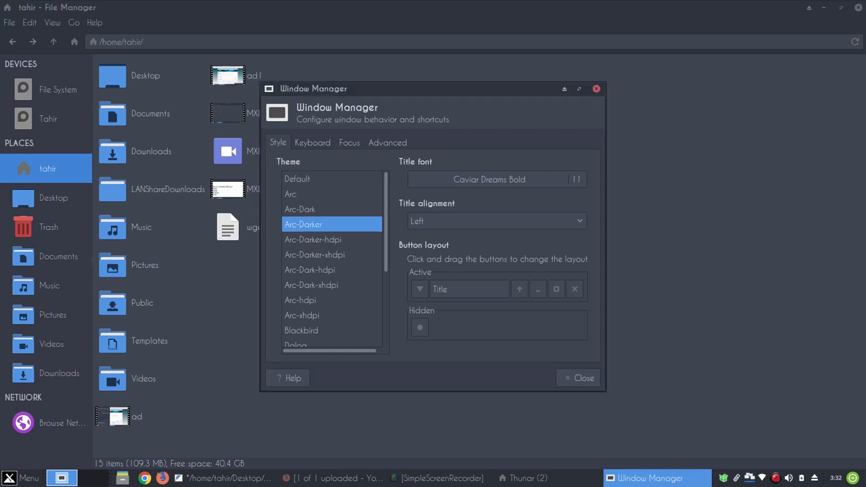
Look over the Keyboard, Focus and Advanced tabs, then close the Window Manager settings
left_click(312, 143)
left_click(349, 143)
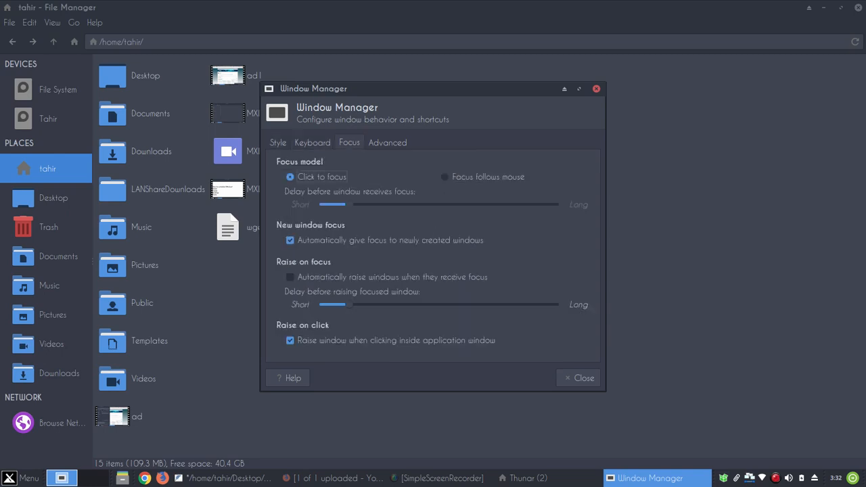
left_click(388, 143)
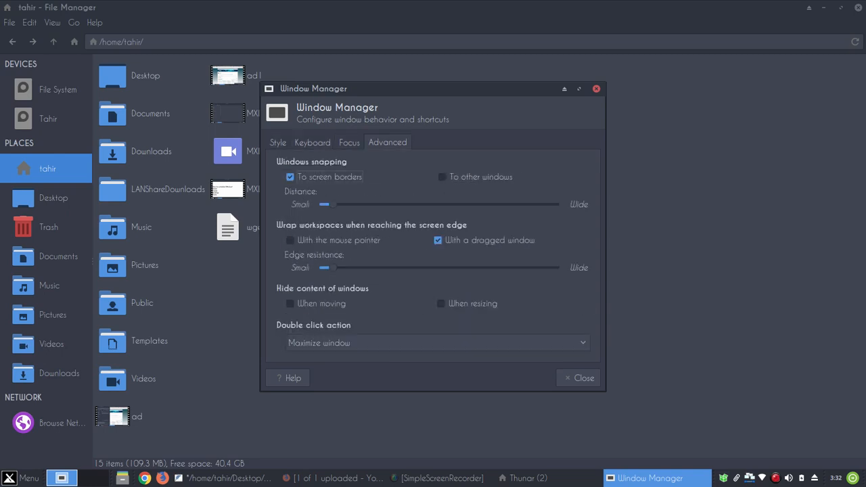
left_click(582, 377)
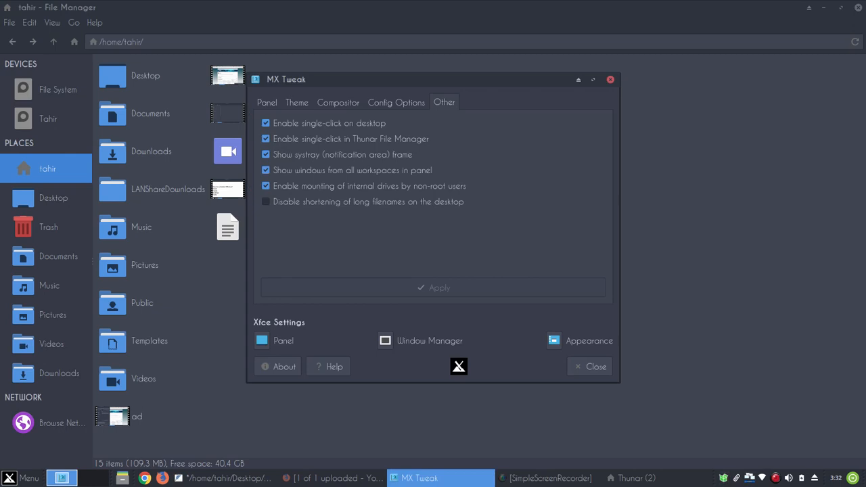
Open Appearance settings and close the extra file manager window
left_click(554, 341)
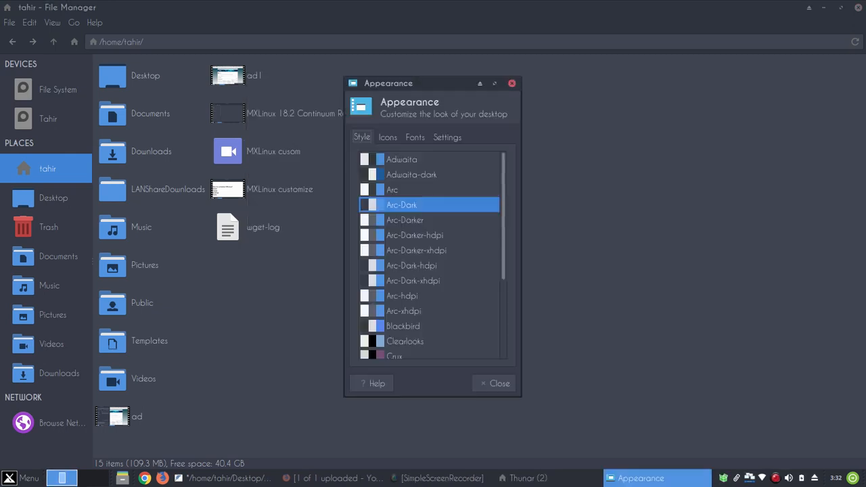
left_click(524, 478)
left_click(548, 463)
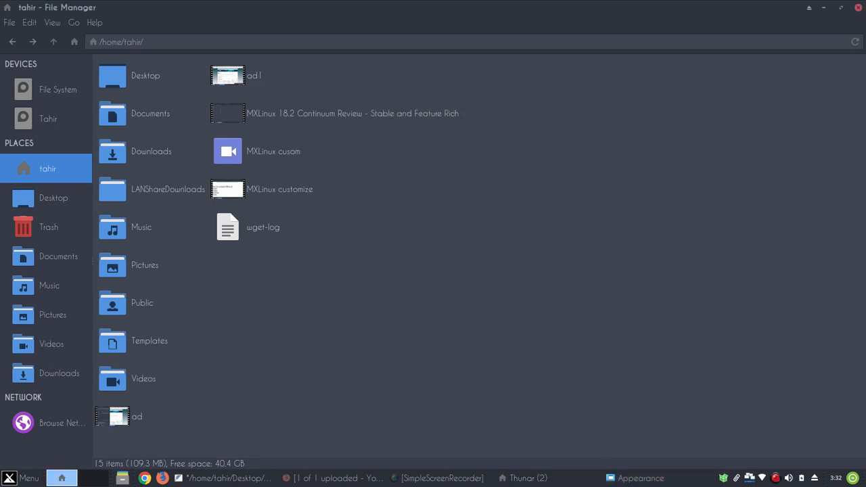
left_click(858, 8)
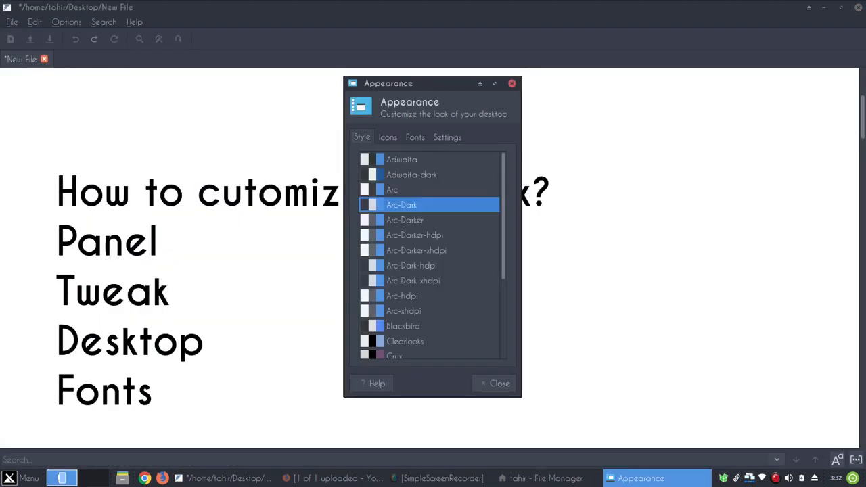
left_click(546, 478)
left_click(641, 478)
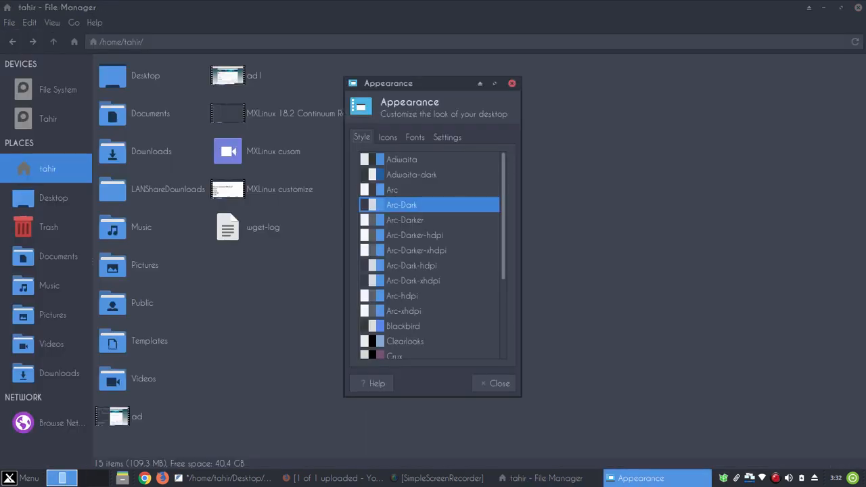
Preview the Arc style variants and apply Blackbird as the widget style
key("Down")
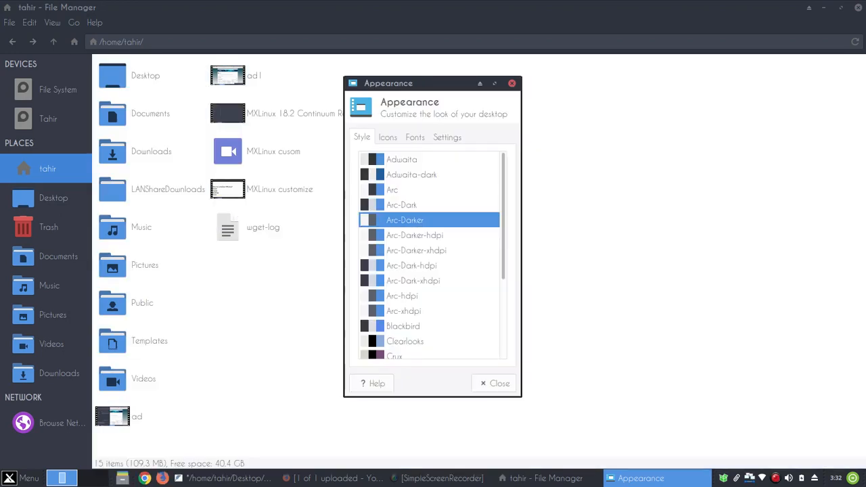
key("Down")
key("Down")
key("Down")
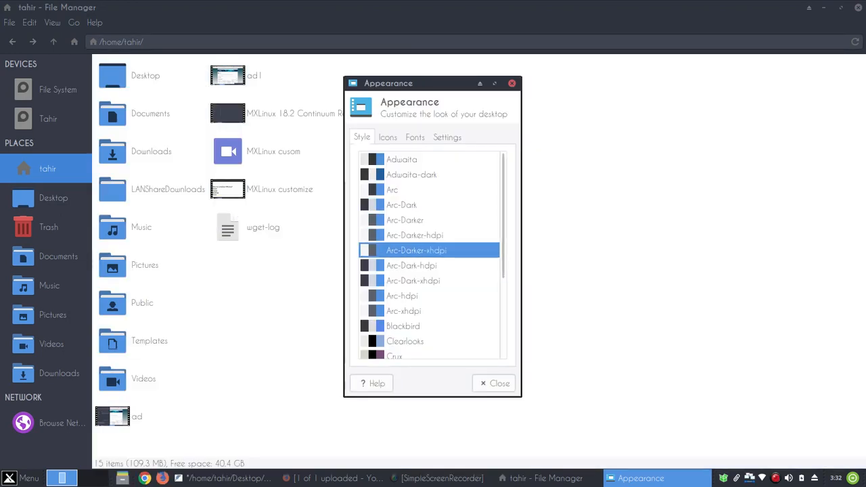
key("Down")
key("Down")
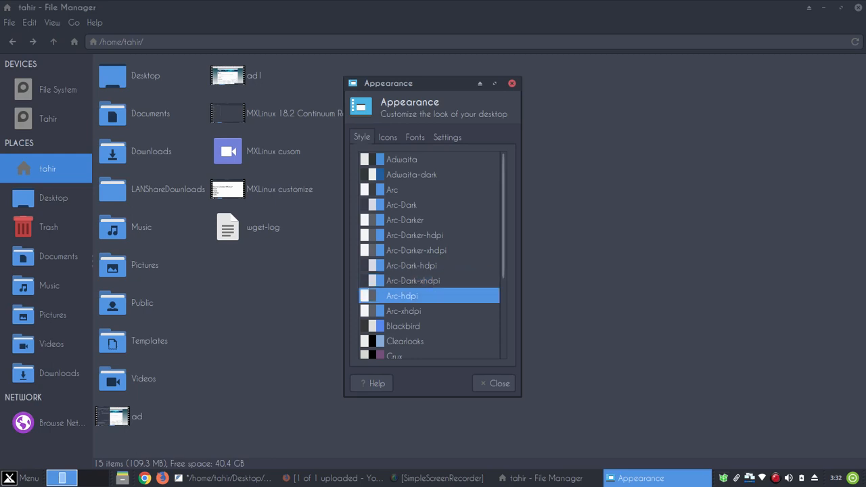
key("Down")
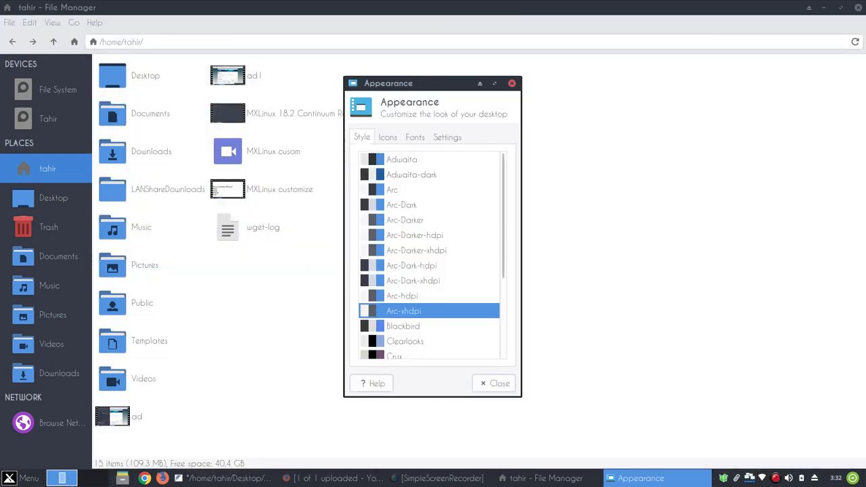
key("Down")
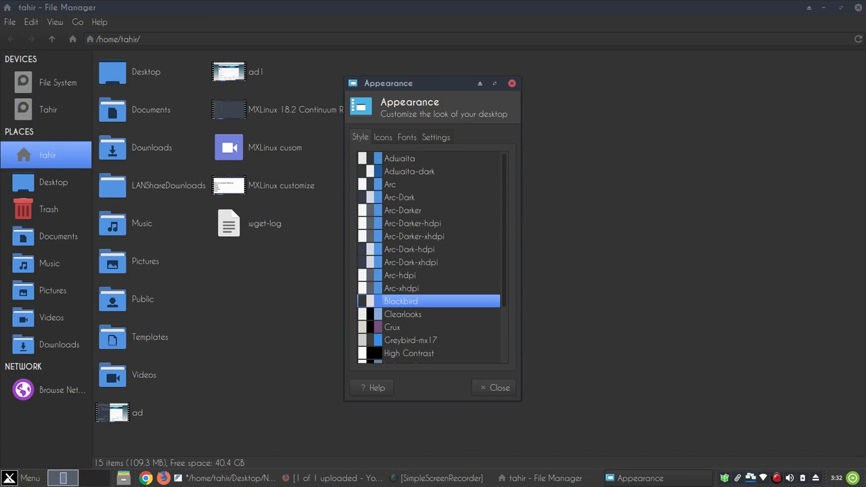
left_click(383, 137)
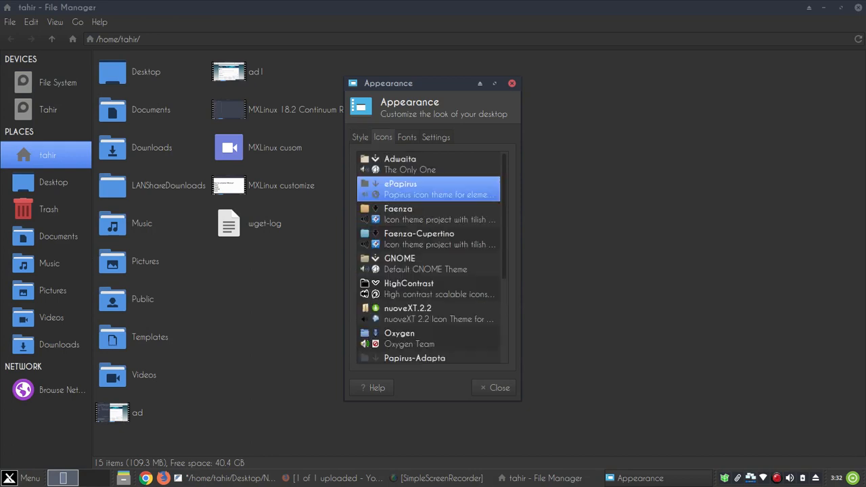
Preview icon themes from Adwaita through Tango and settle on the Papirus icon theme
left_click(428, 164)
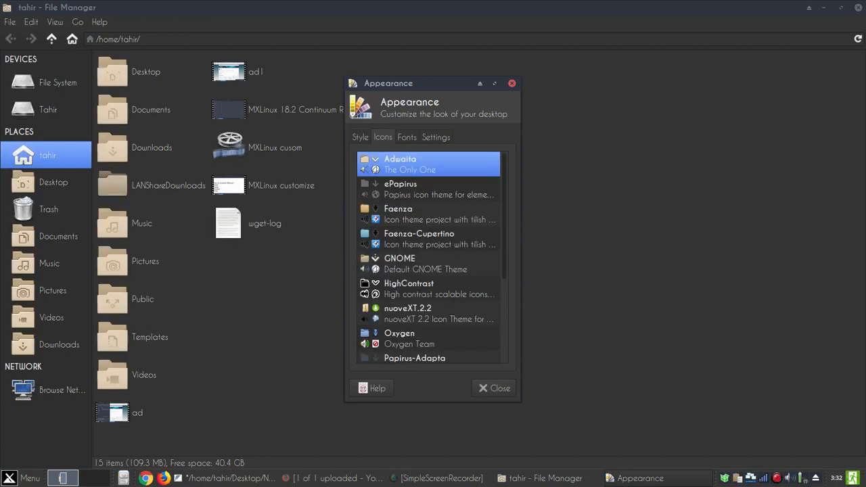
key("Down")
key("Down")
key("Down")
key("Down")
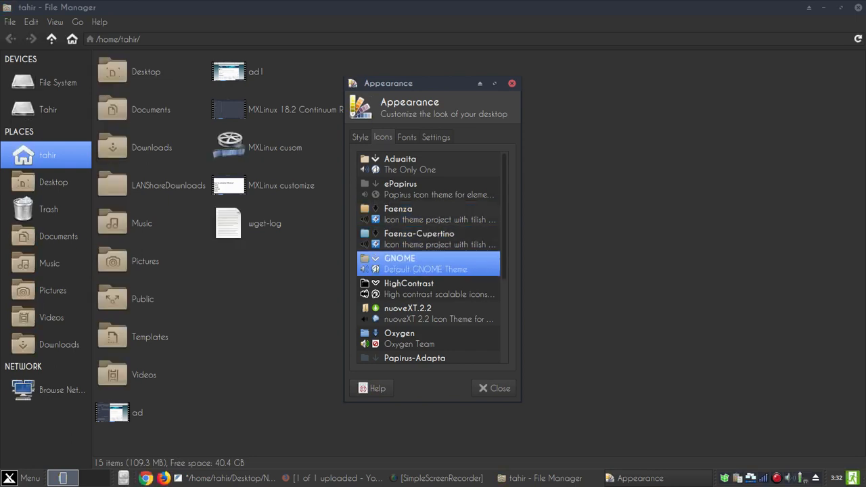
key("Down")
key("Down")
key("Down")
key("Down")
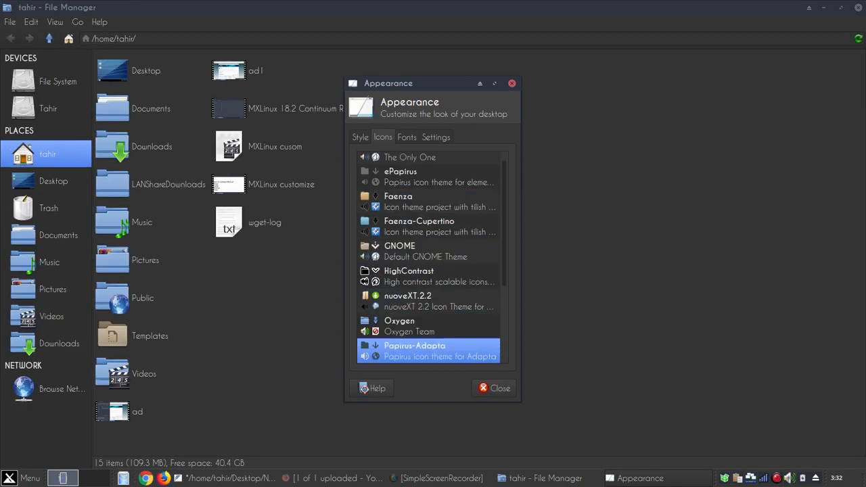
key("Down")
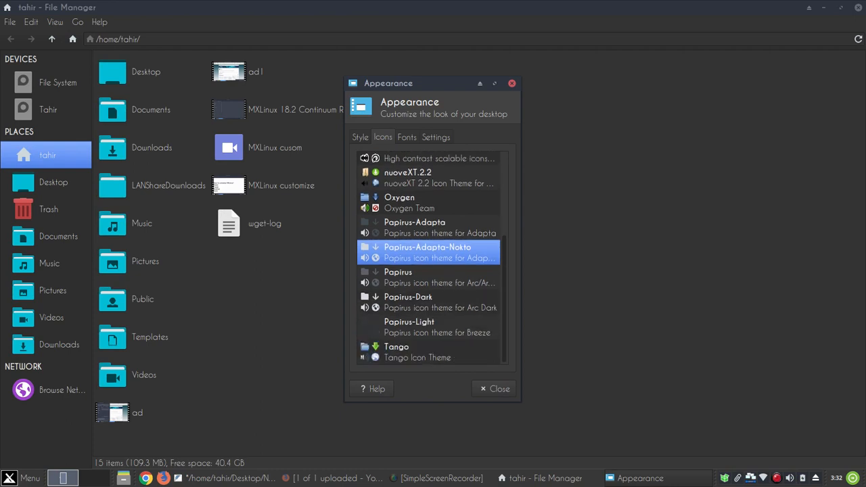
key("Down")
key("Down")
key("Up")
key("Down")
key("Down")
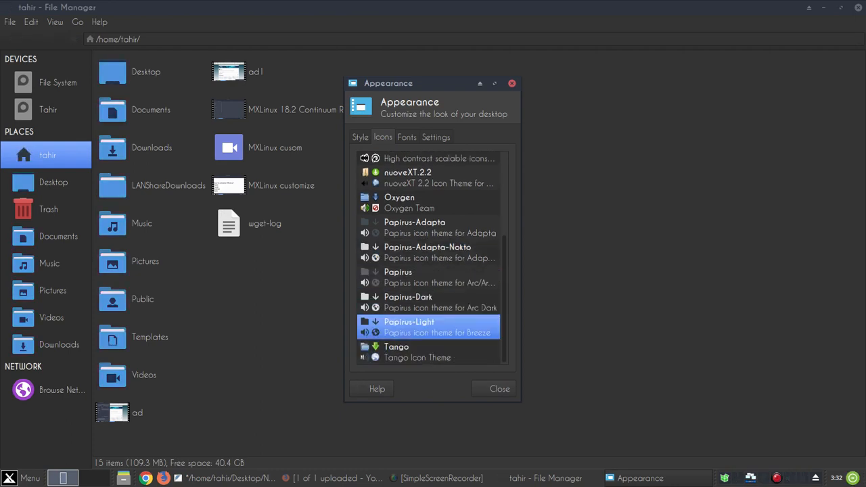
key("Down")
key("Up")
key("Up")
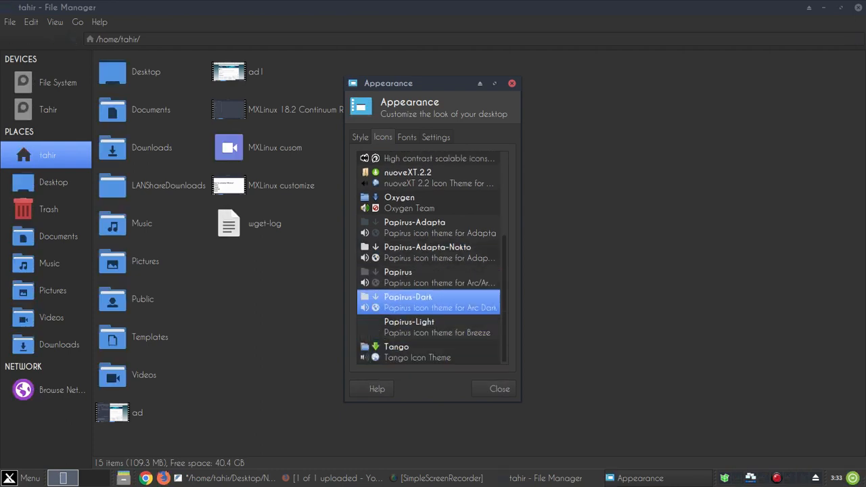
key("Up")
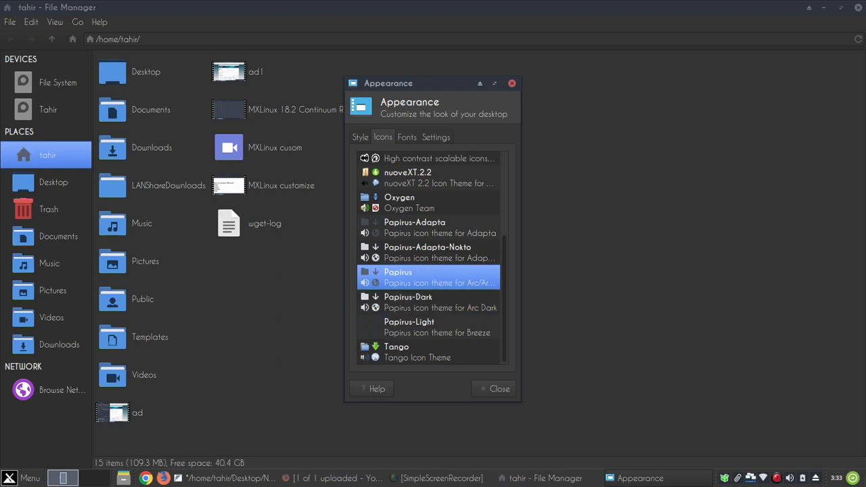
left_click(406, 137)
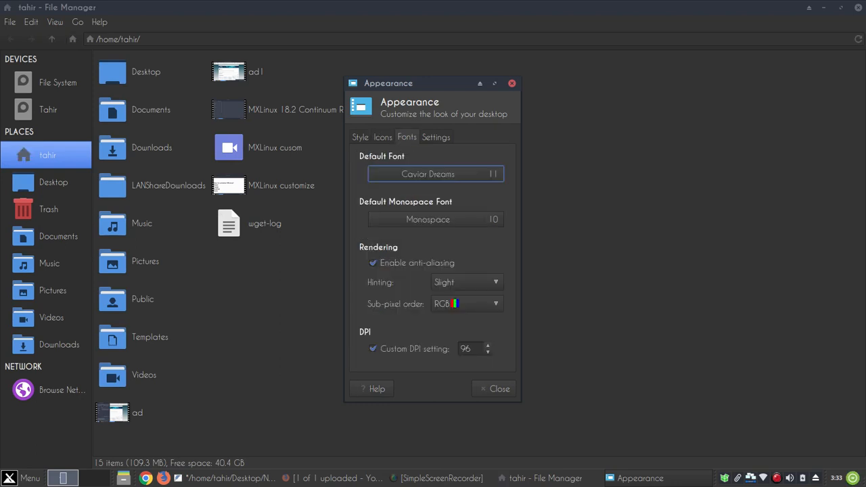
Set Caladea as the default font, leaving the monospace font unchanged
left_click(436, 174)
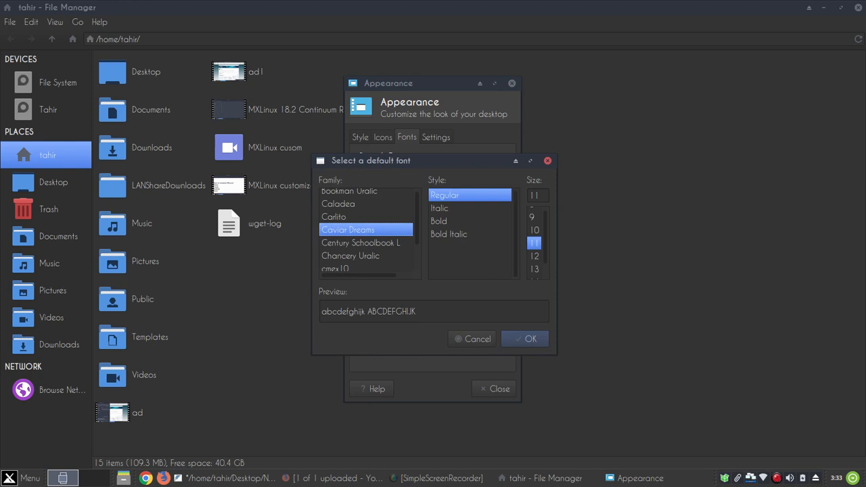
left_click(339, 204)
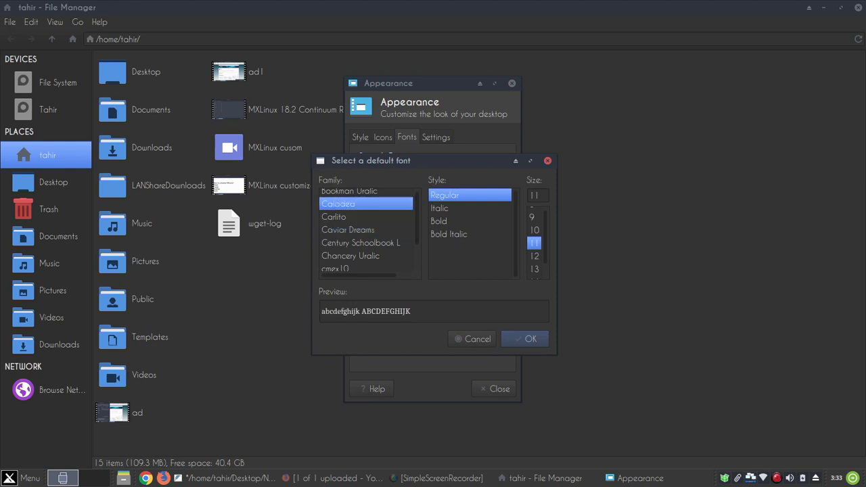
left_click(524, 339)
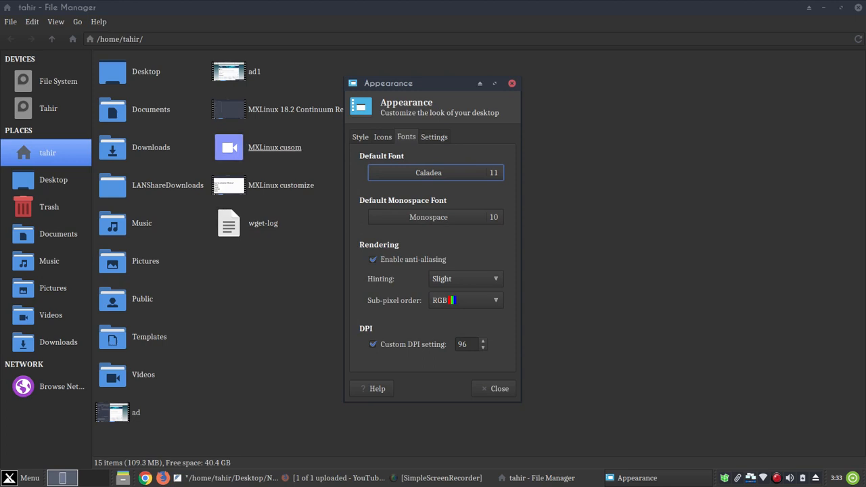
left_click(435, 217)
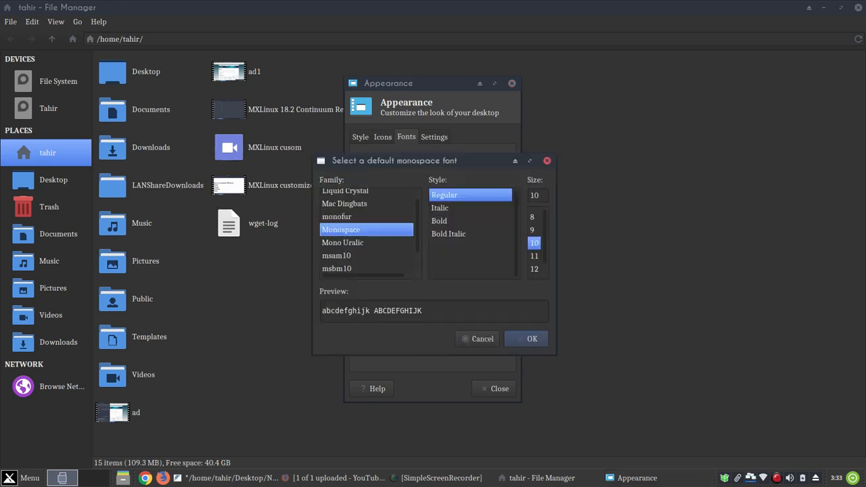
left_click(478, 339)
Switch the default font back to Caviar Dreams 11
left_click(436, 172)
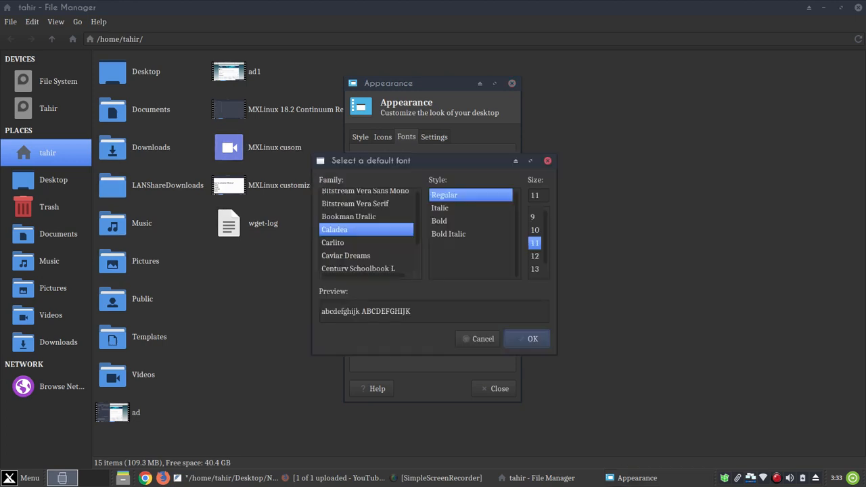
left_click(346, 256)
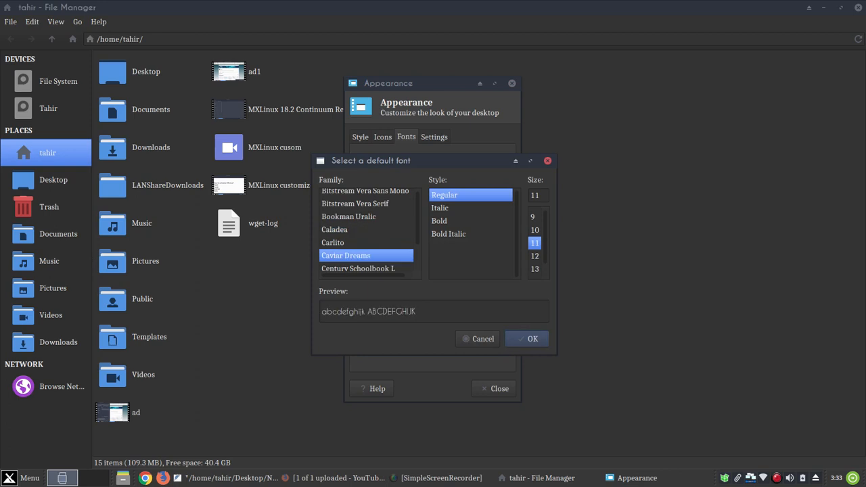
left_click(532, 339)
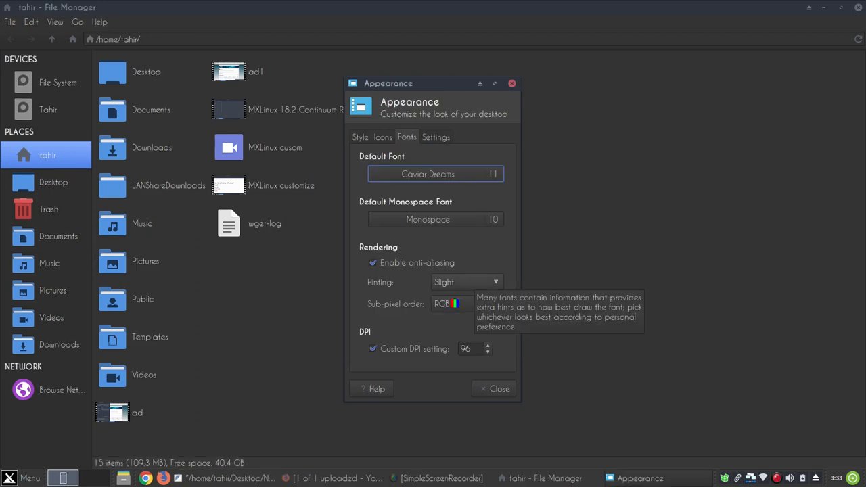
left_click(436, 137)
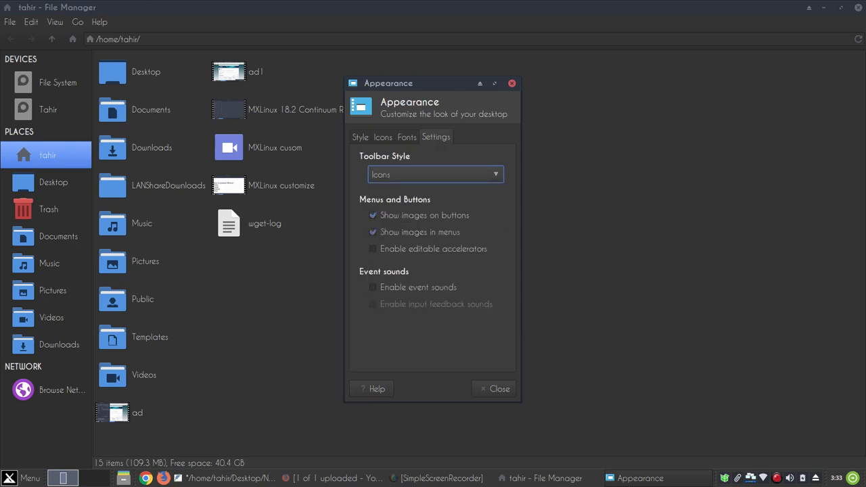
left_click(435, 175)
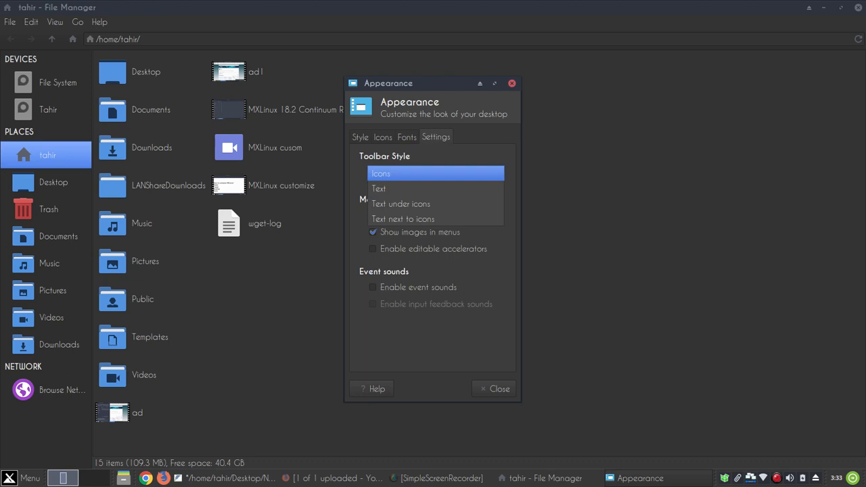
left_click(435, 189)
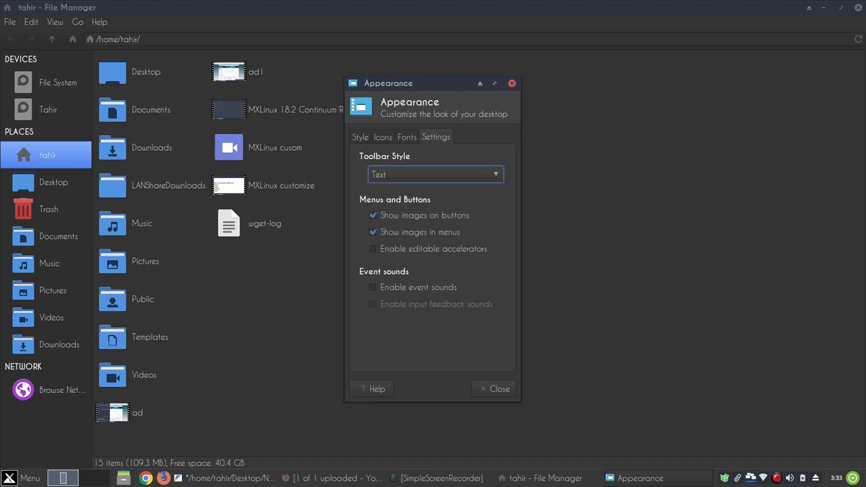
left_click(436, 175)
left_click(436, 189)
left_click(436, 174)
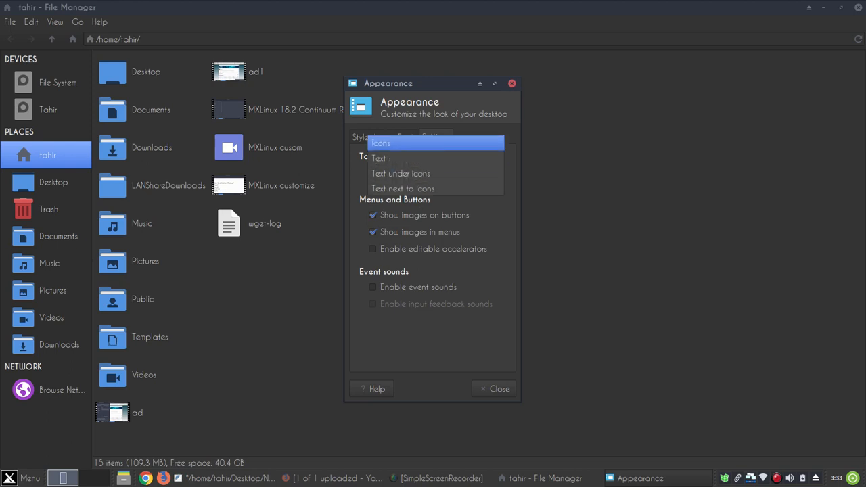
left_click(436, 143)
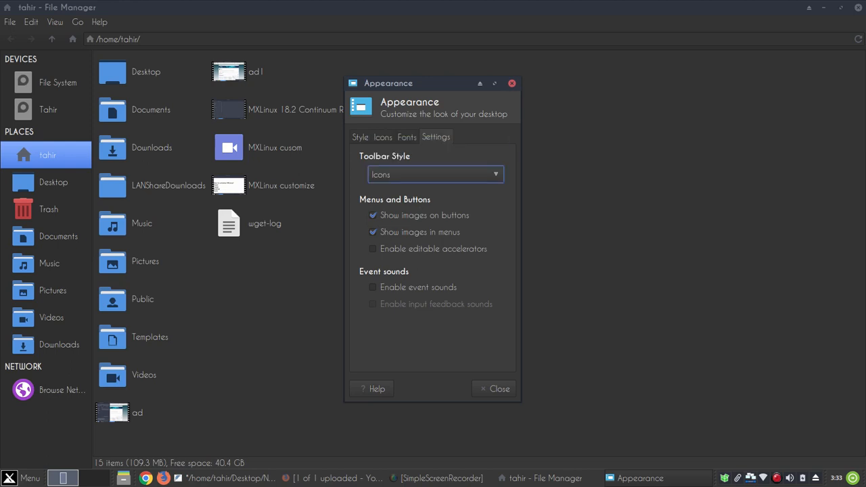
left_click(373, 215)
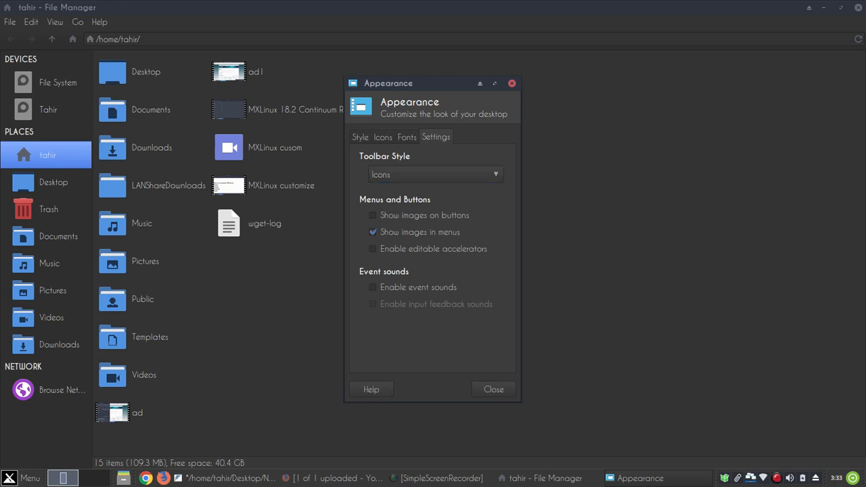
left_click(22, 478)
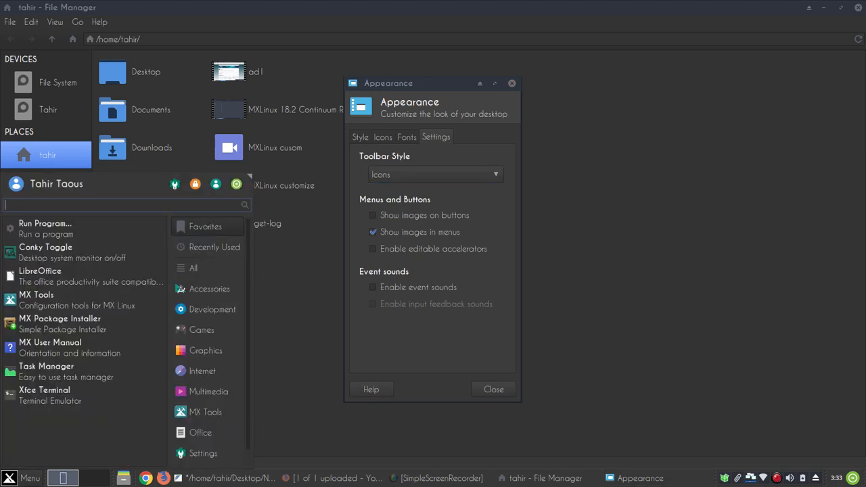
key("Escape")
left_click(372, 215)
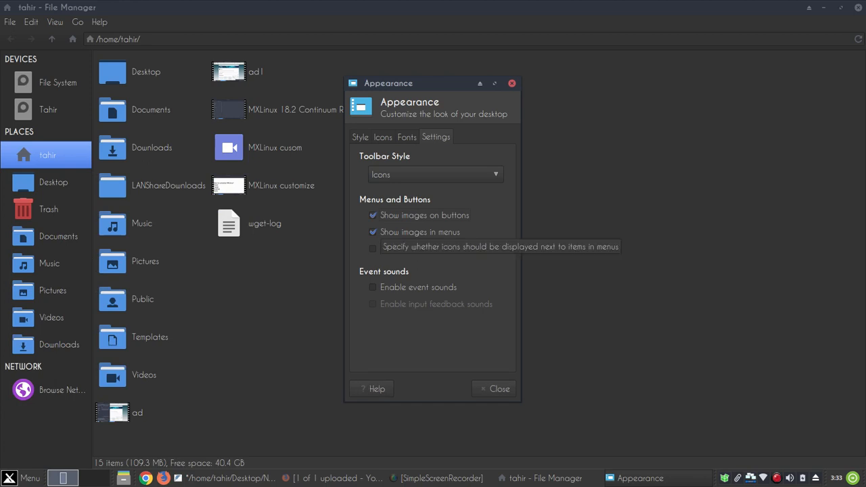
left_click(378, 232)
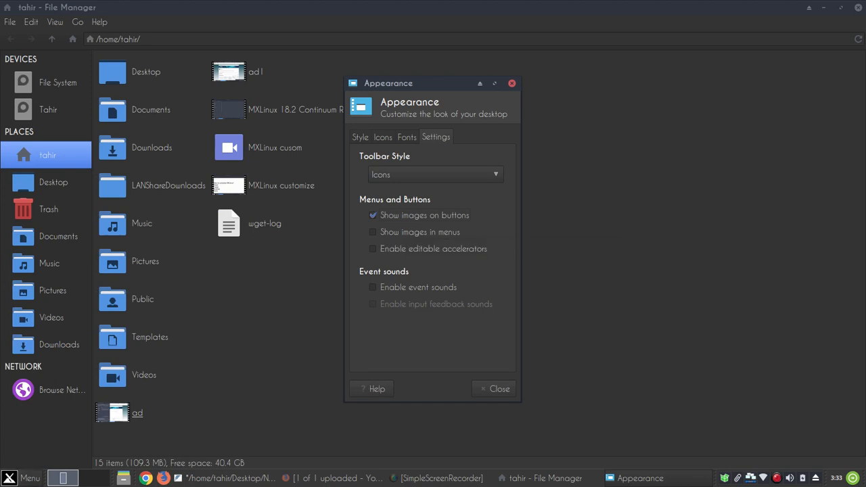
left_click(23, 478)
left_click(23, 478)
left_click(379, 232)
Close Appearance and MX Tweak and return to the notes document
left_click(512, 83)
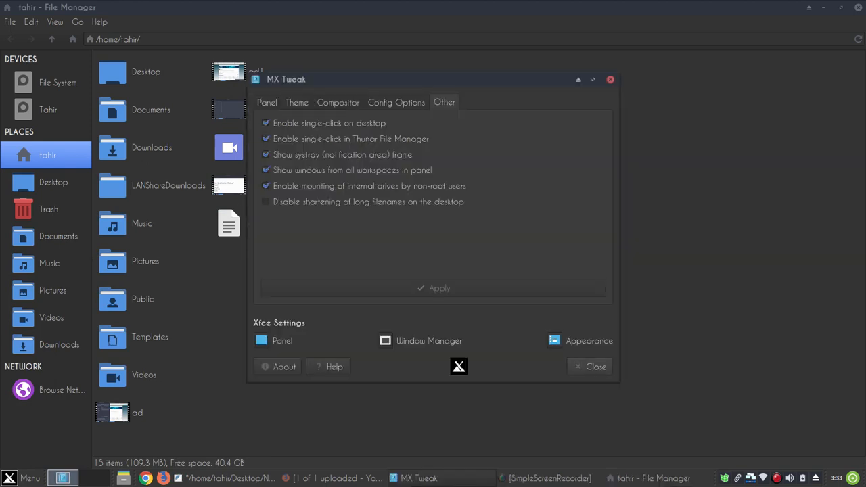
left_click(591, 366)
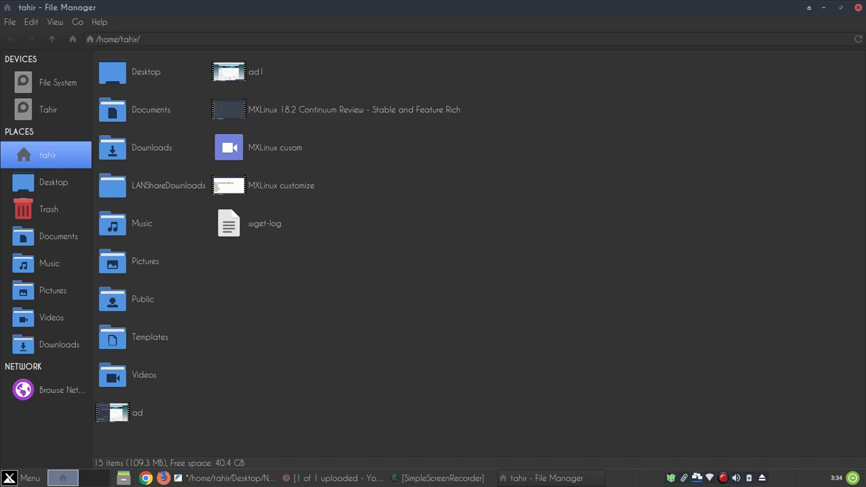
left_click(227, 478)
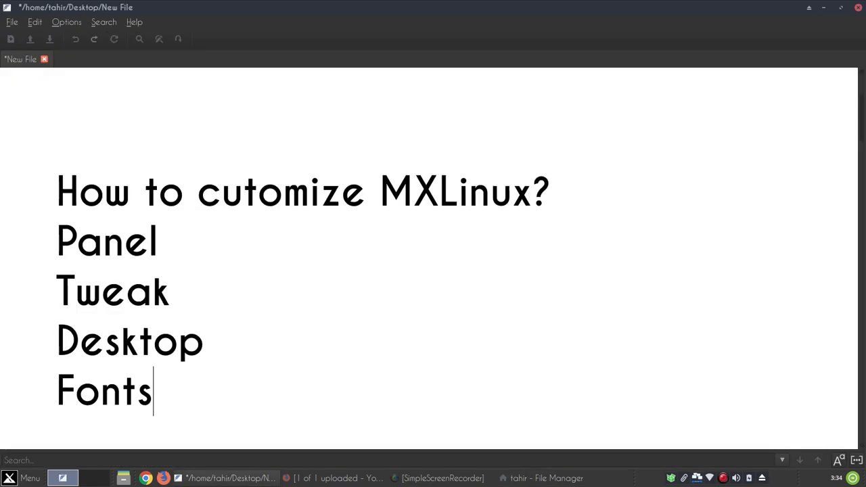
Open the Whisker menu and browse the MX Tools category's applications
left_click(27, 478)
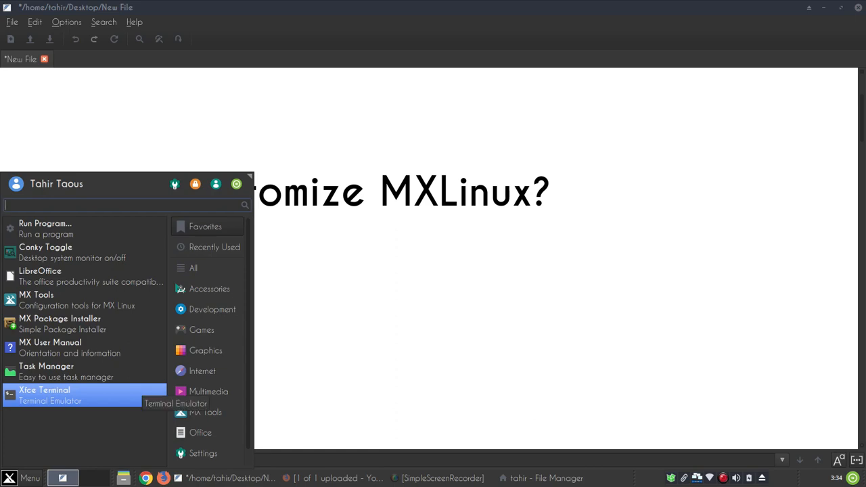
mouse_move(205, 412)
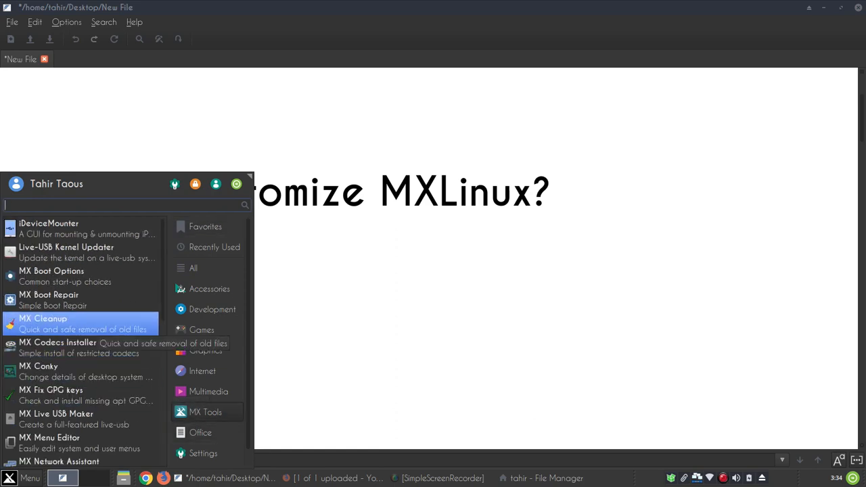
scroll(81, 332, "down", 5)
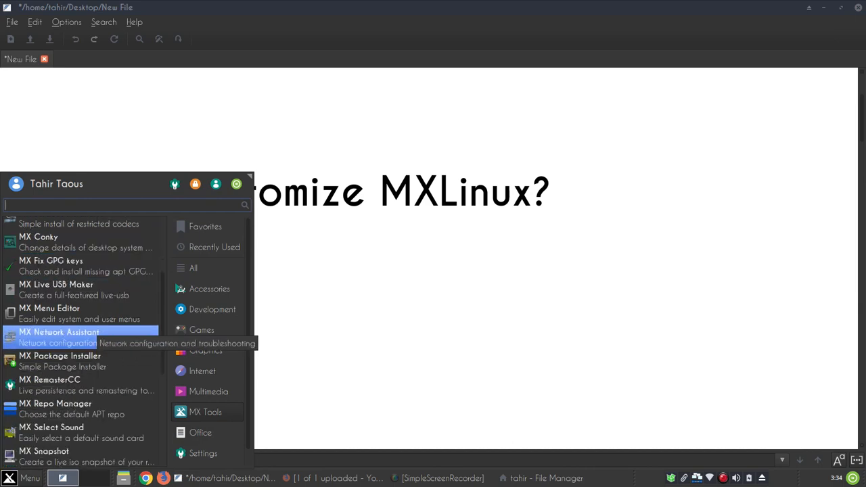
scroll(82, 335, "down", 4)
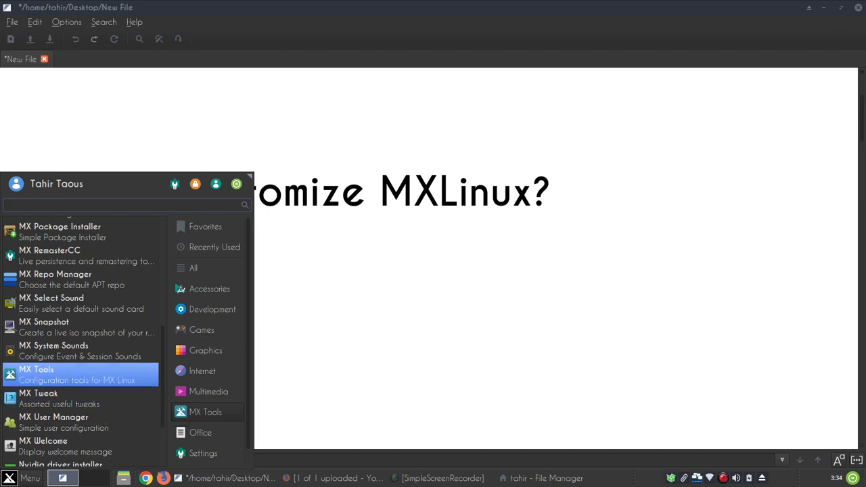
Launch Tweak from MX Tools, view its Theme, Other and Panel tabs, then close both windows
left_click(58, 373)
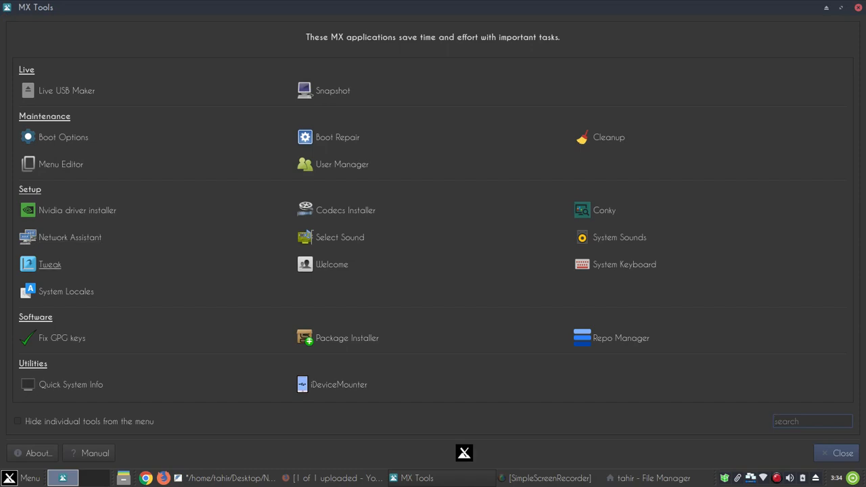
left_click(50, 265)
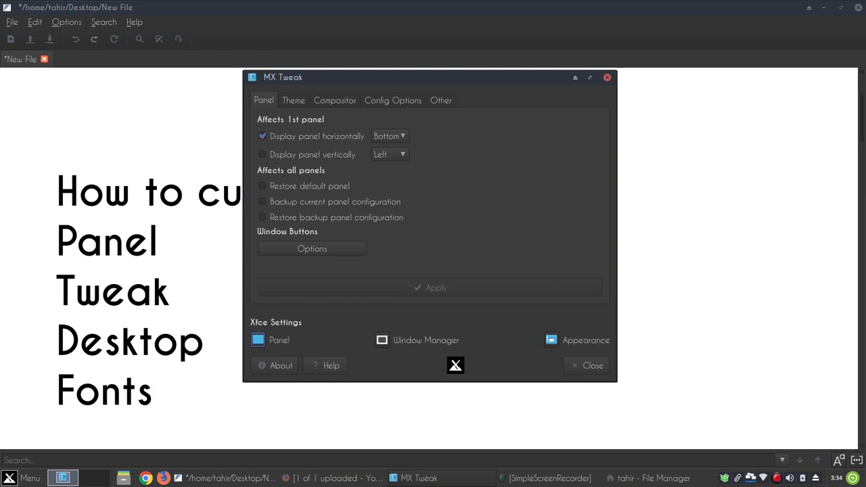
left_click(294, 100)
left_click(441, 101)
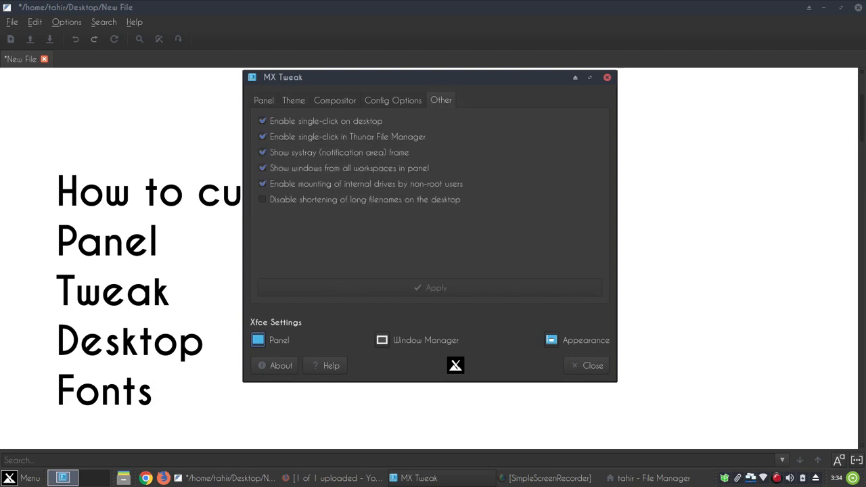
left_click(264, 101)
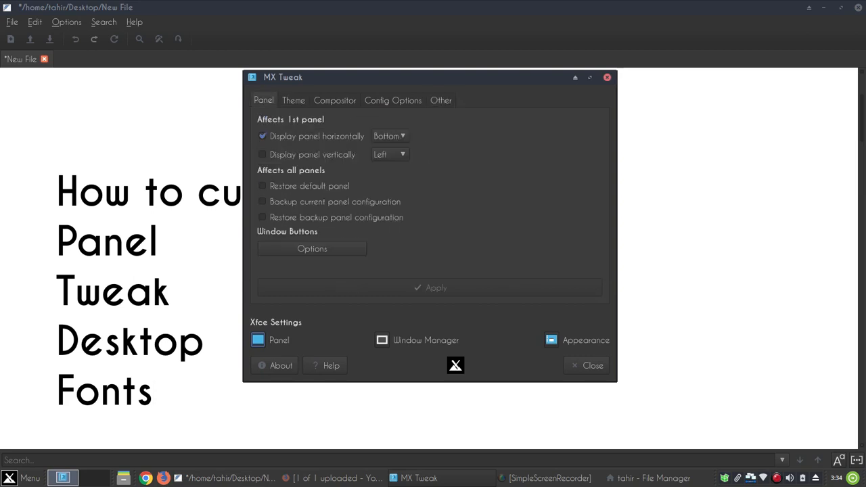
left_click(607, 77)
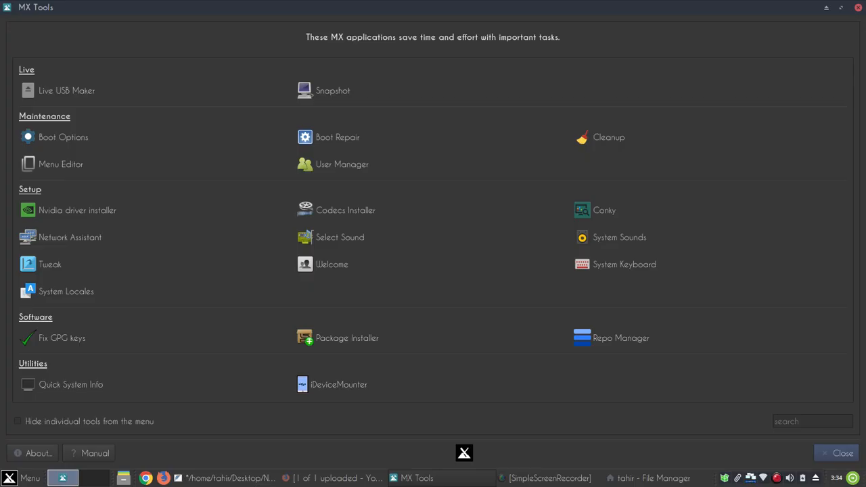
left_click(859, 7)
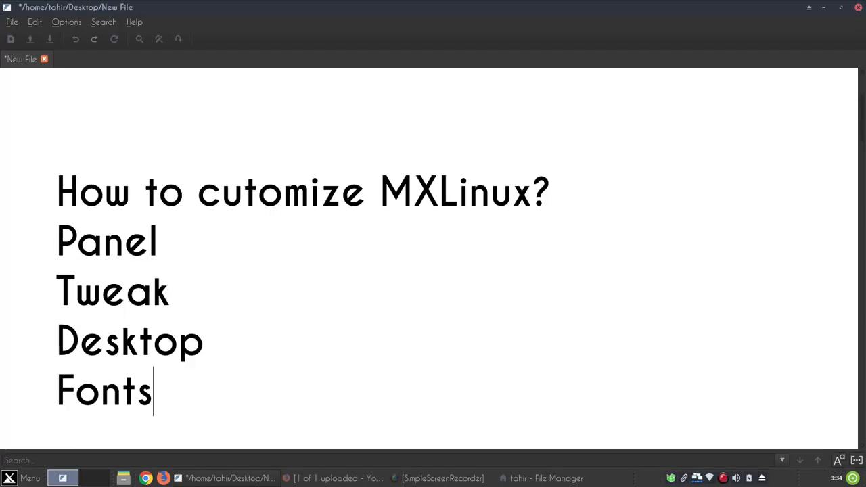